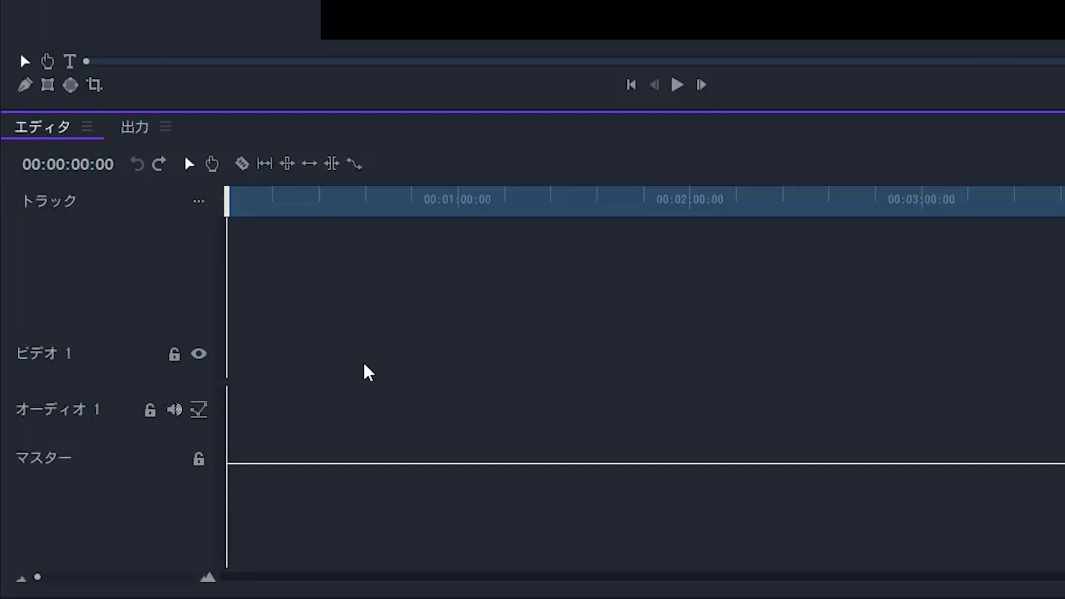
- Add one more video track and two more audio tracks to the timeline
{"action": "right_click", "coordinate": [78, 314]}
{"action": "left_click", "coordinate": [145, 333]}
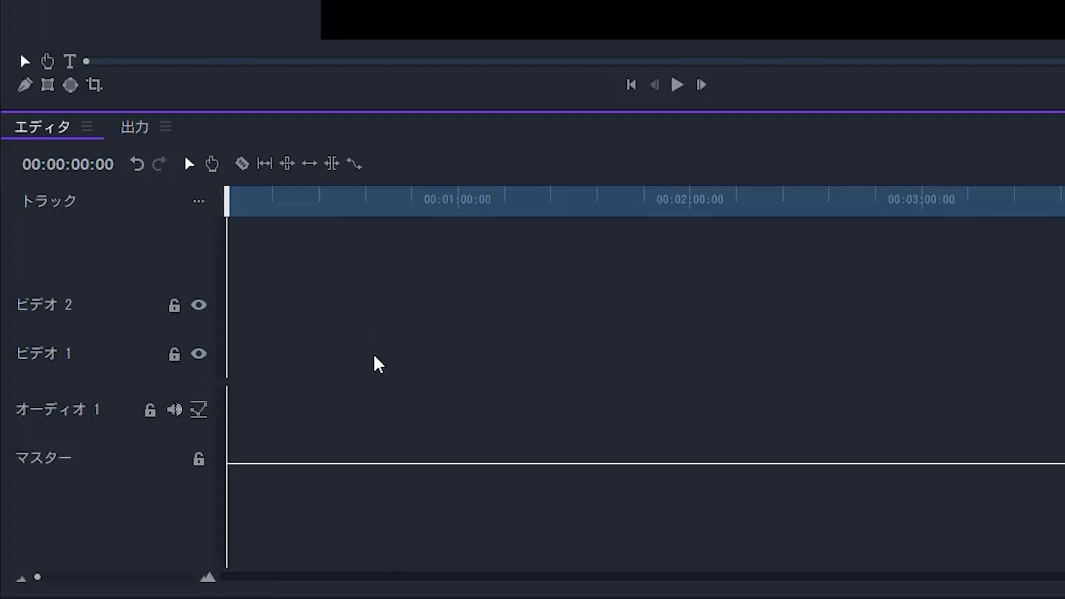
{"action": "right_click", "coordinate": [119, 499]}
{"action": "left_click", "coordinate": [271, 515]}
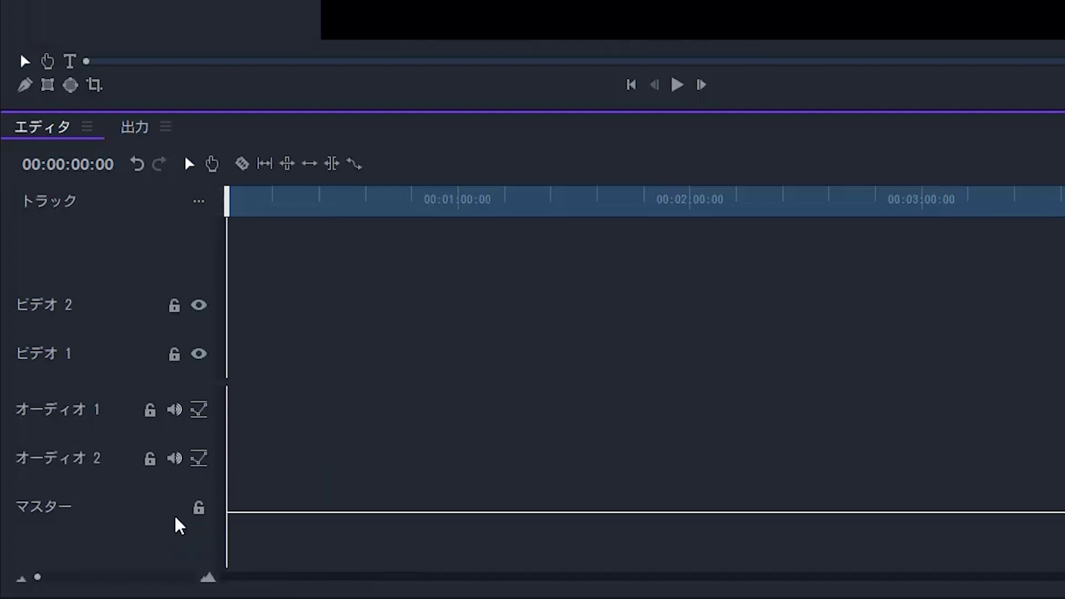
{"action": "right_click", "coordinate": [130, 544]}
{"action": "left_click", "coordinate": [252, 470]}
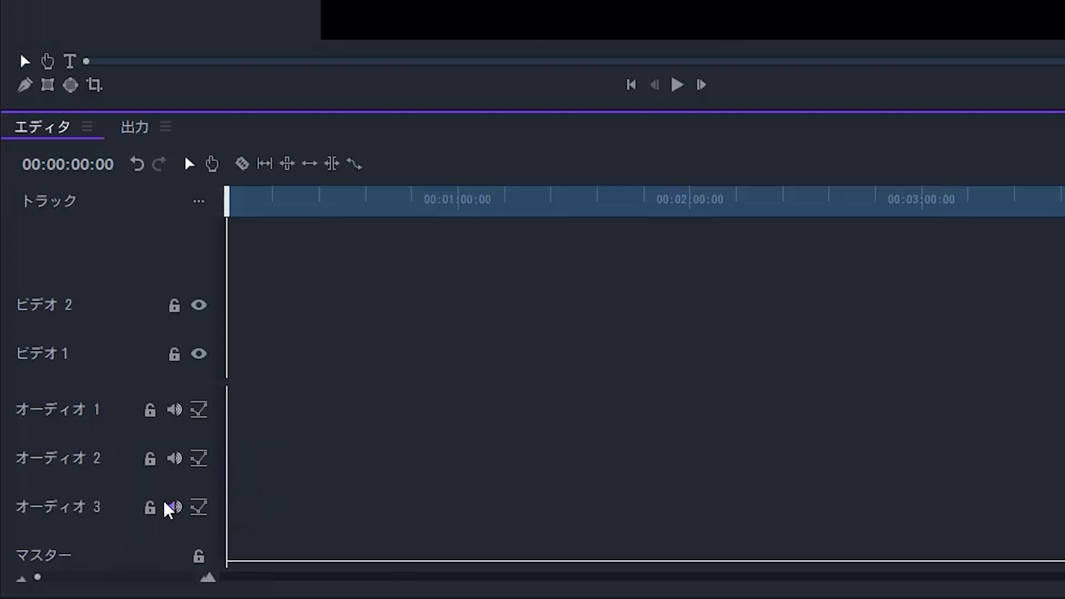
- Rename the オーディオ 3 track as BGM
{"action": "right_click", "coordinate": [86, 507]}
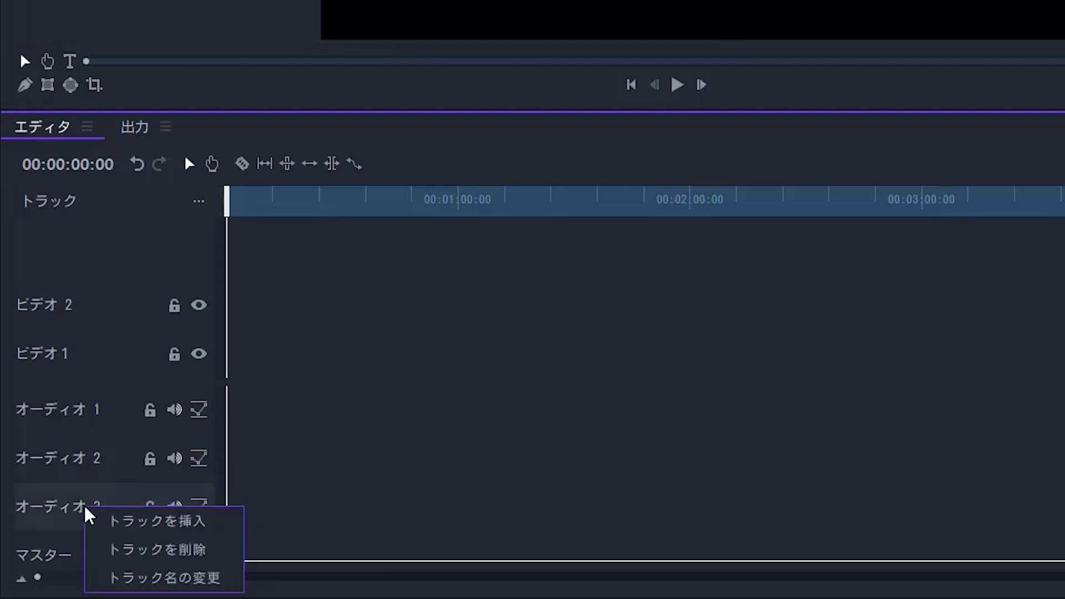
{"action": "left_click", "coordinate": [165, 578]}
{"action": "key", "text": "BackSpace"}
{"action": "type", "text": "BG"}
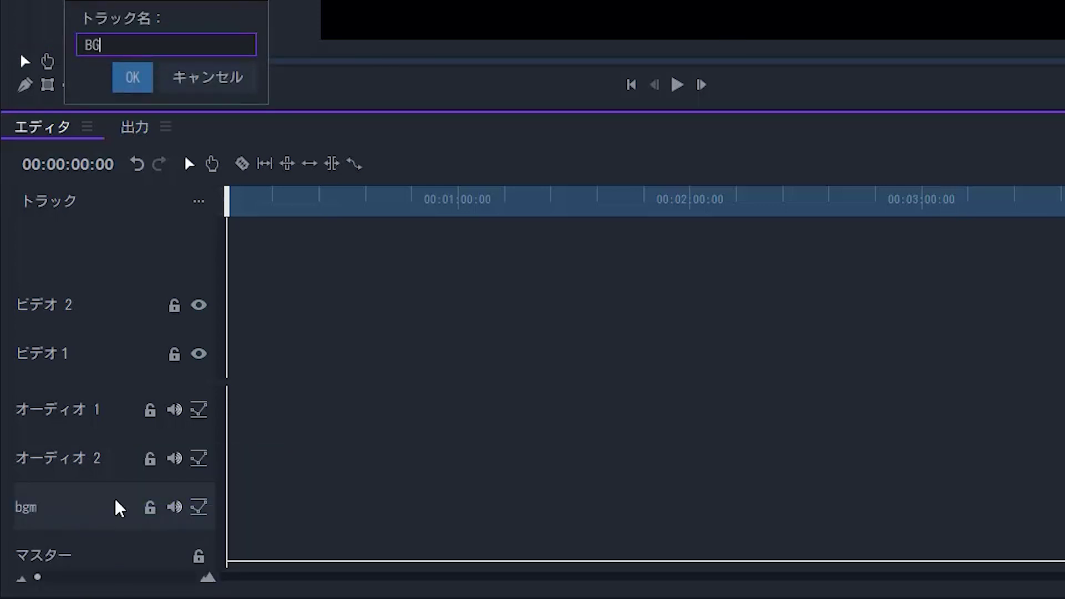
{"action": "type", "text": "M"}
{"action": "left_click", "coordinate": [133, 78]}
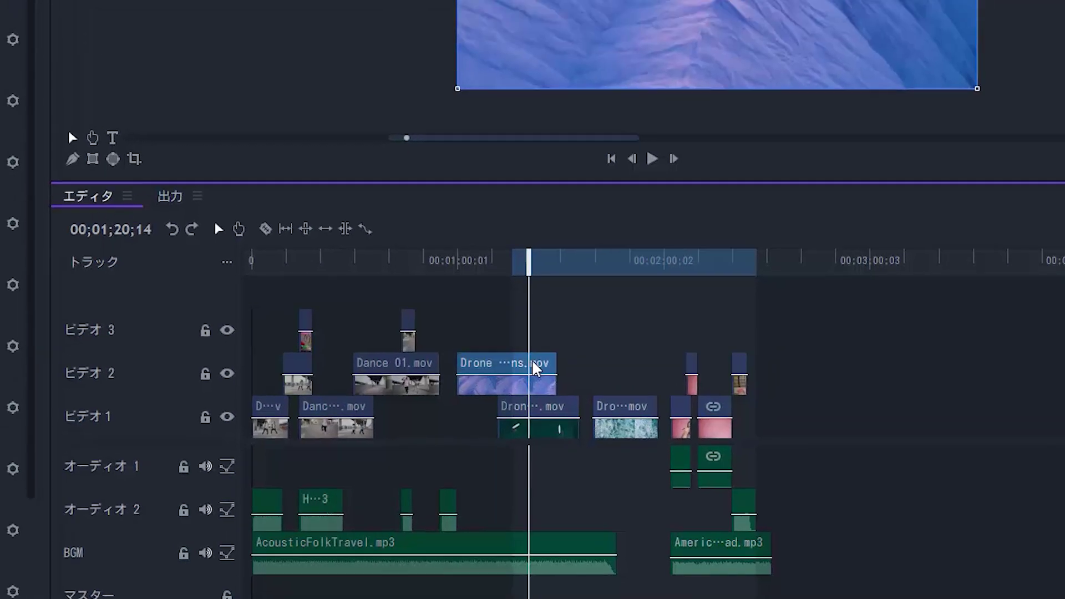
- Assign the トマト label to the selected Drone clip on ビデオ 2
{"action": "right_click", "coordinate": [542, 273]}
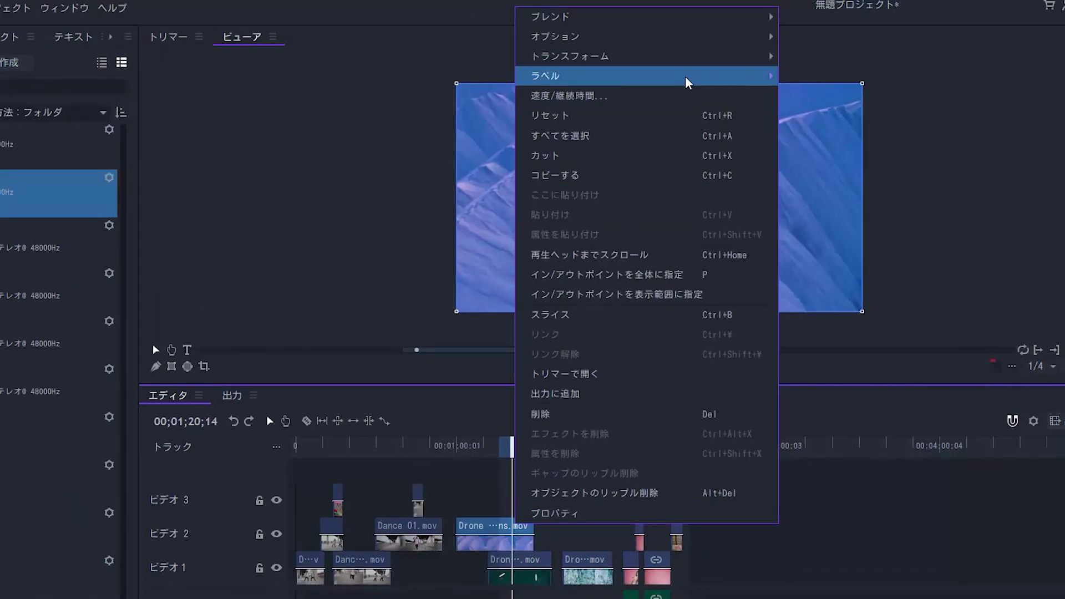
{"action": "mouse_move", "coordinate": [686, 78]}
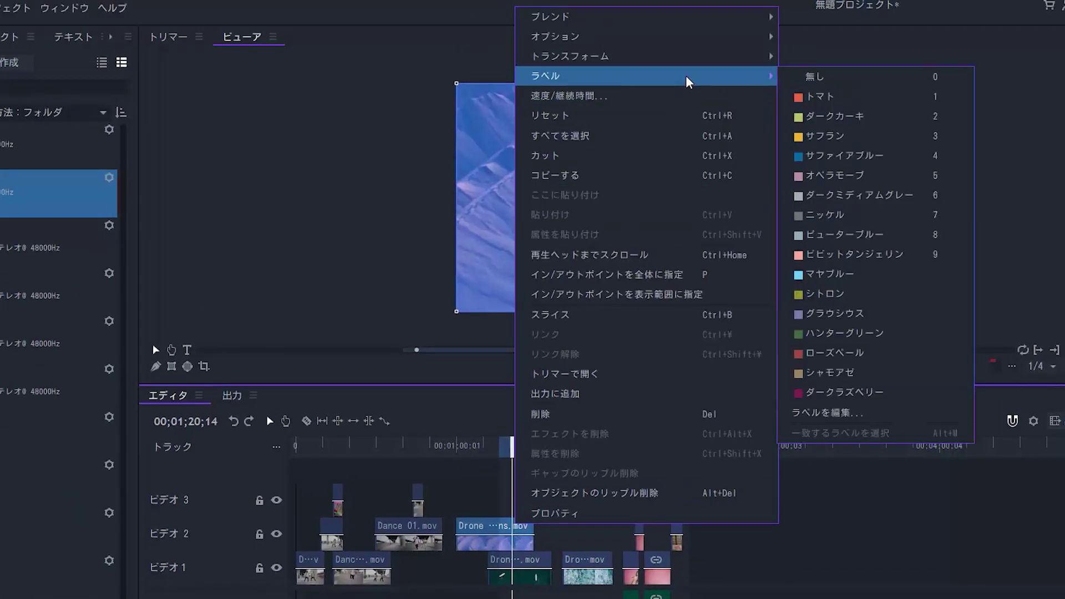
{"action": "left_click", "coordinate": [832, 97]}
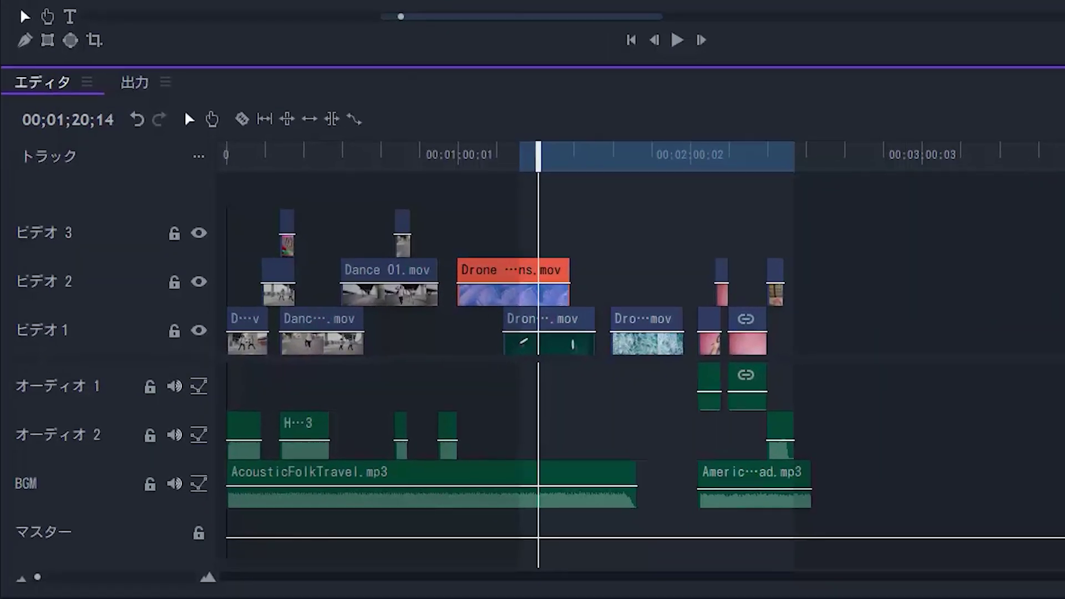
- Try the numbered label colours from サフラン through ビビットタンジェリン on the selected Drone clip
{"action": "left_click", "coordinate": [643, 212]}
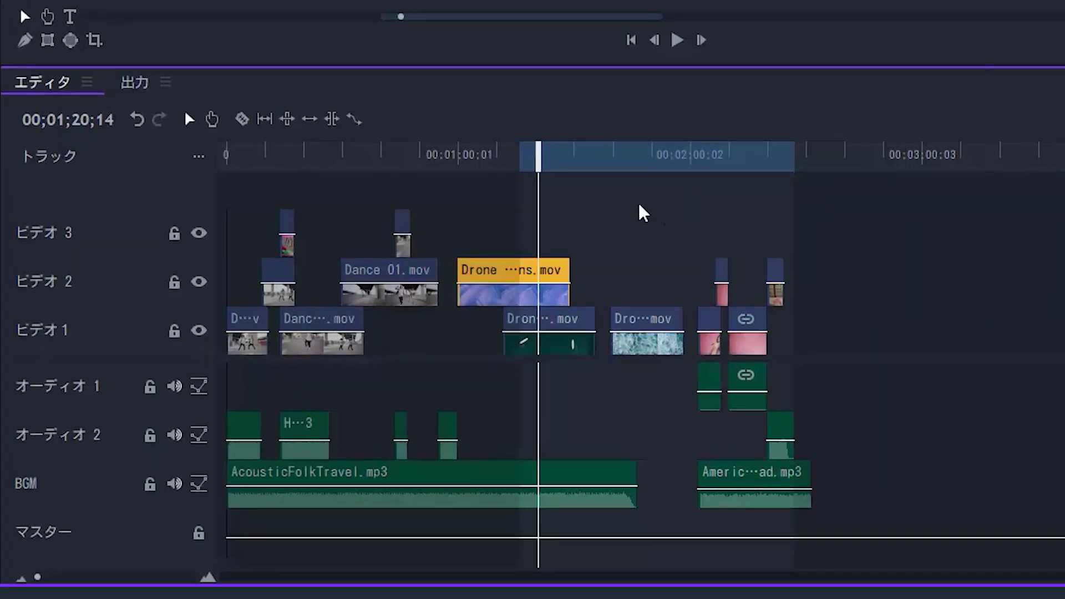
{"action": "key", "text": "4"}
{"action": "key", "text": "5"}
{"action": "key", "text": "6"}
{"action": "key", "text": "7"}
{"action": "key", "text": "8"}
{"action": "key", "text": "9"}
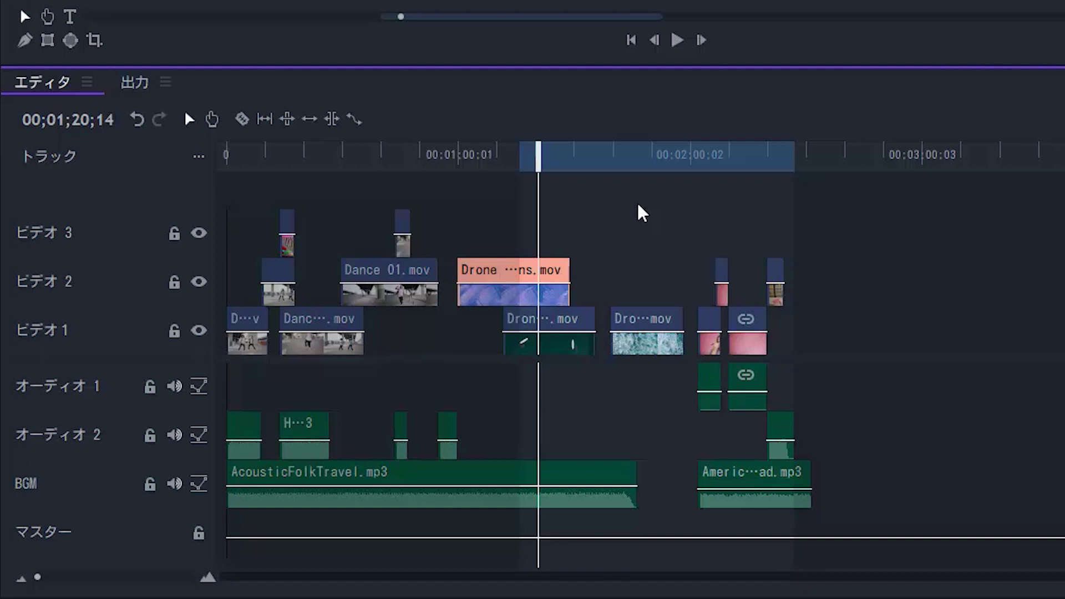
{"action": "left_click", "coordinate": [642, 214]}
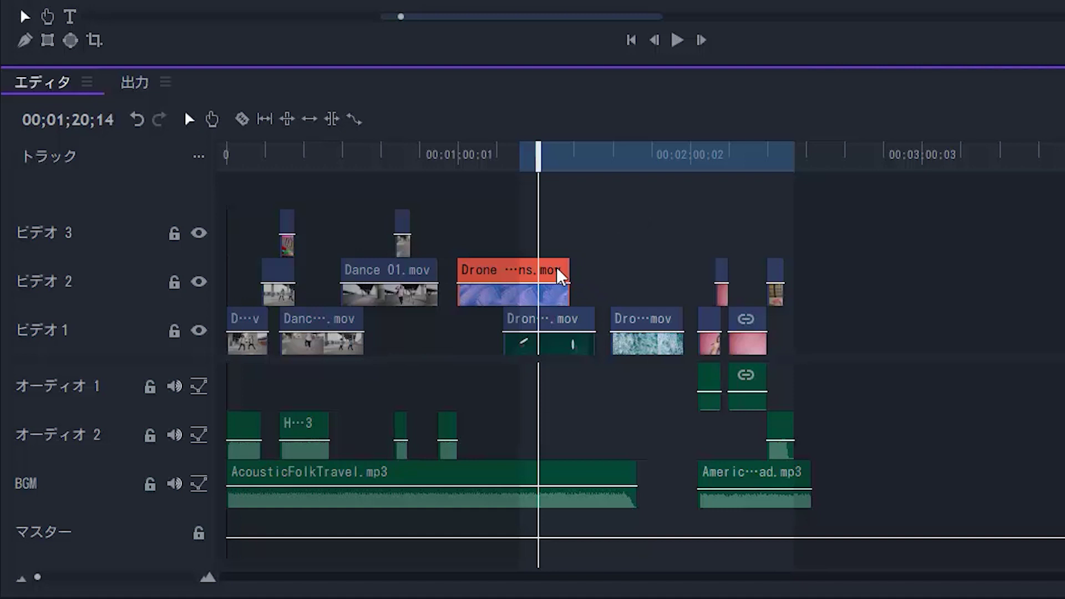
- Apply the トマト label to the Drone clips and the pink clips on ビデオ 1 and ビデオ 2, including their linked audio
{"action": "left_click", "coordinate": [583, 326]}
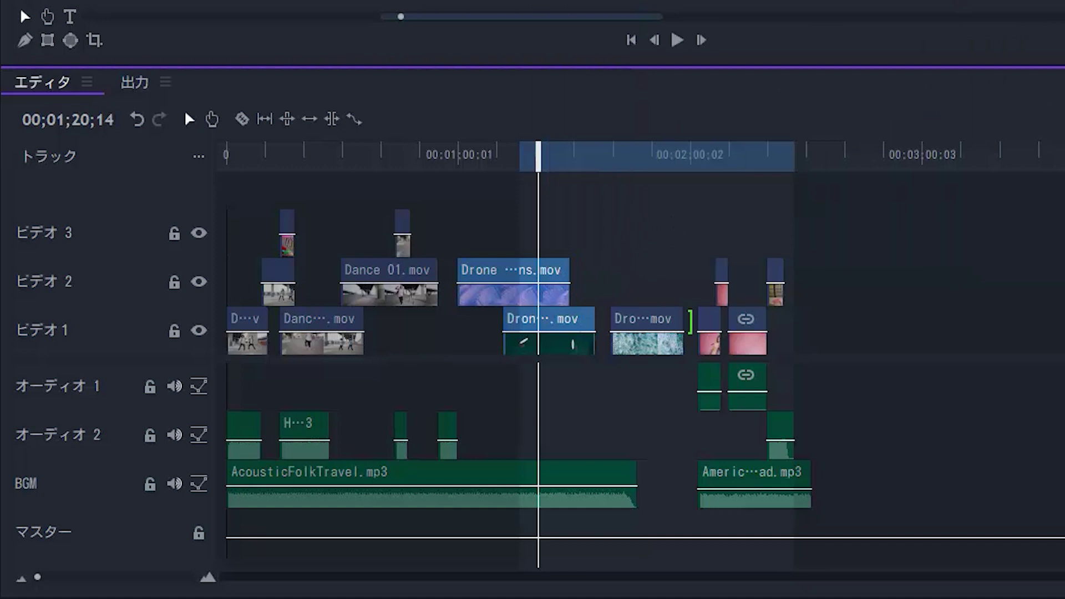
{"action": "left_click", "coordinate": [723, 271]}
{"action": "left_click", "coordinate": [714, 331]}
{"action": "left_click", "coordinate": [746, 325]}
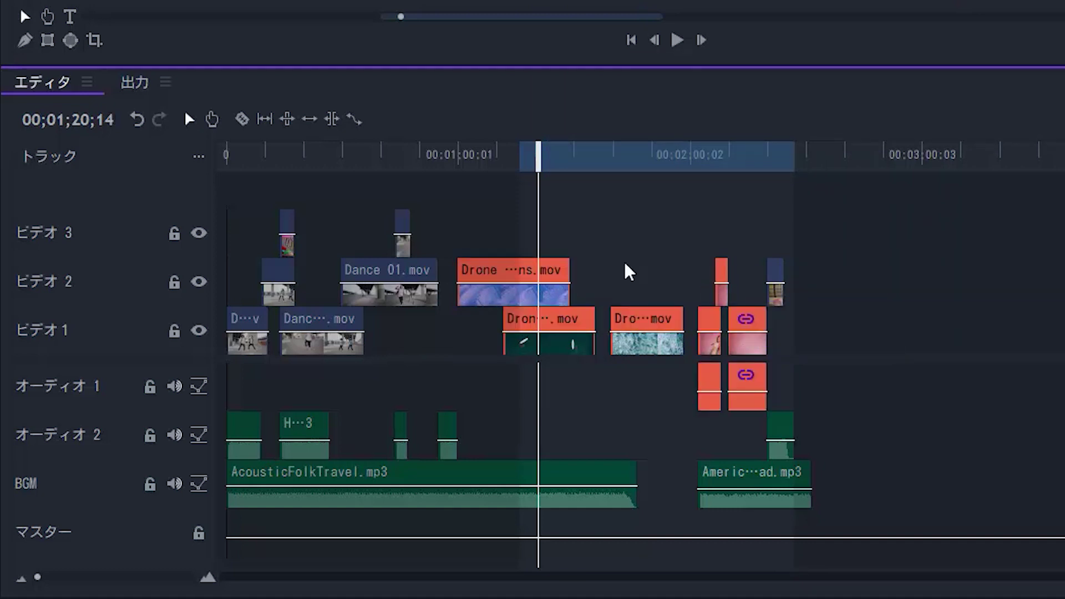
- Select all clips whose label matches the トマト Drone clip and try moving them together along the timeline
{"action": "right_click", "coordinate": [557, 277]}
{"action": "mouse_move", "coordinate": [703, 31]}
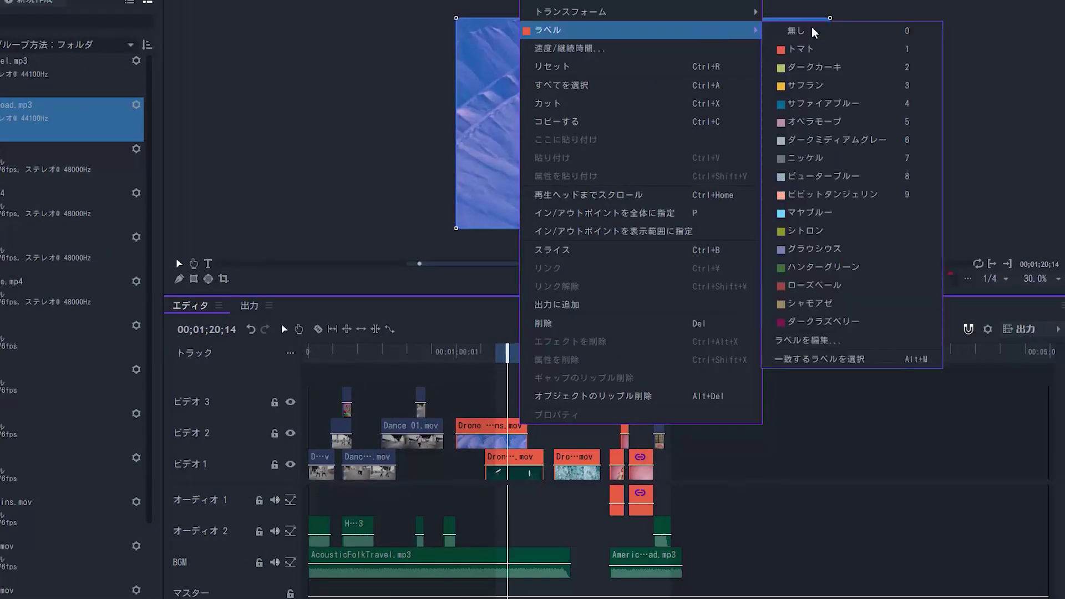
{"action": "left_click", "coordinate": [819, 359]}
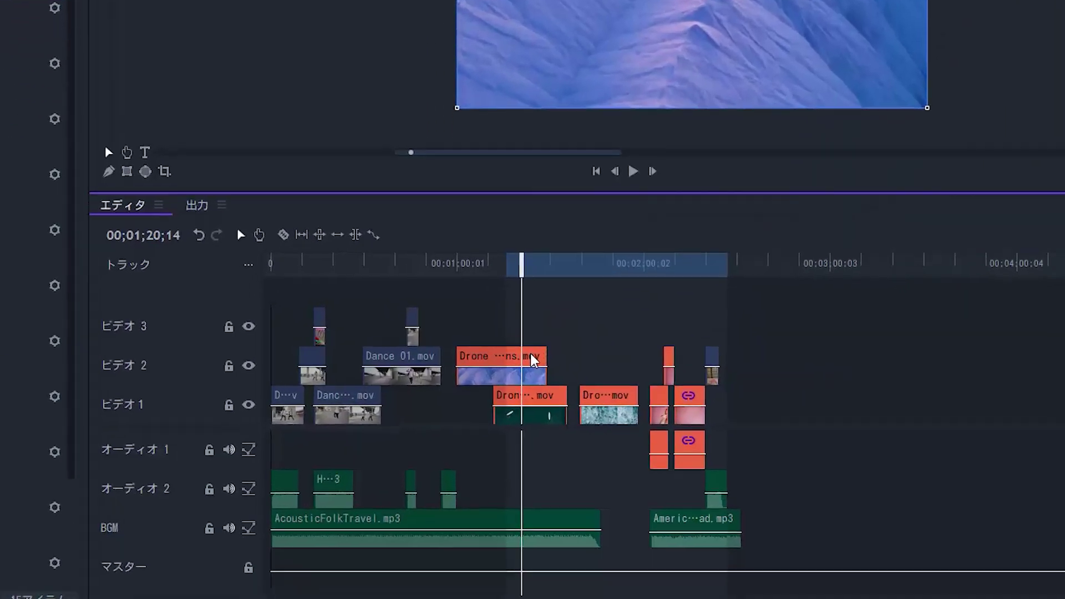
{"action": "left_click_drag", "start_coordinate": [521, 427], "coordinate": [531, 425]}
{"action": "left_click_drag", "start_coordinate": [576, 272], "coordinate": [544, 280]}
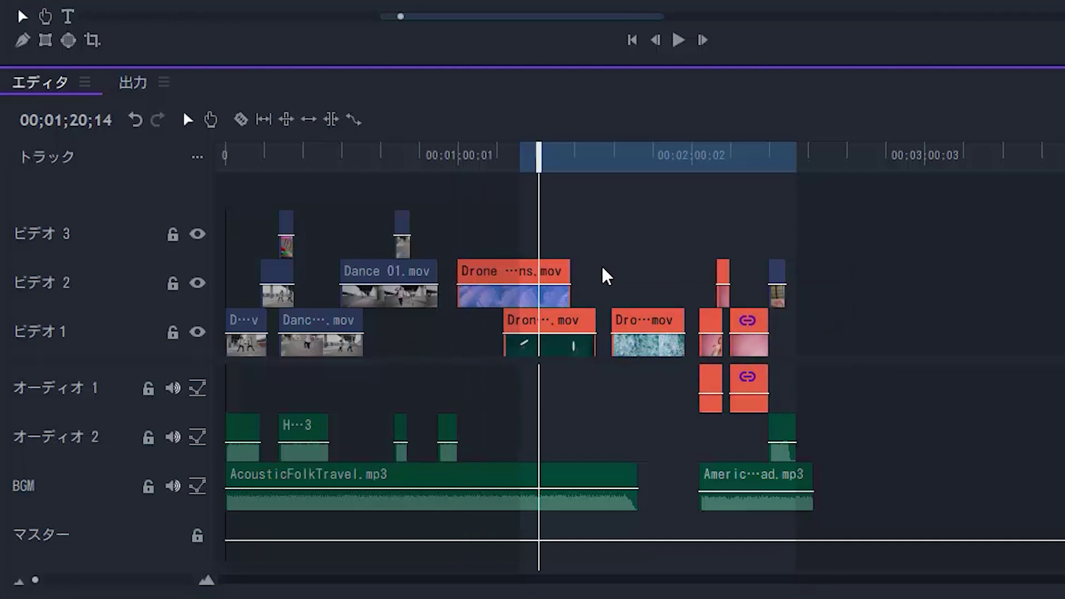
- Lock the オーディオ 1 track, try moving one of its clips, and unlock the track again
{"action": "left_click", "coordinate": [148, 389]}
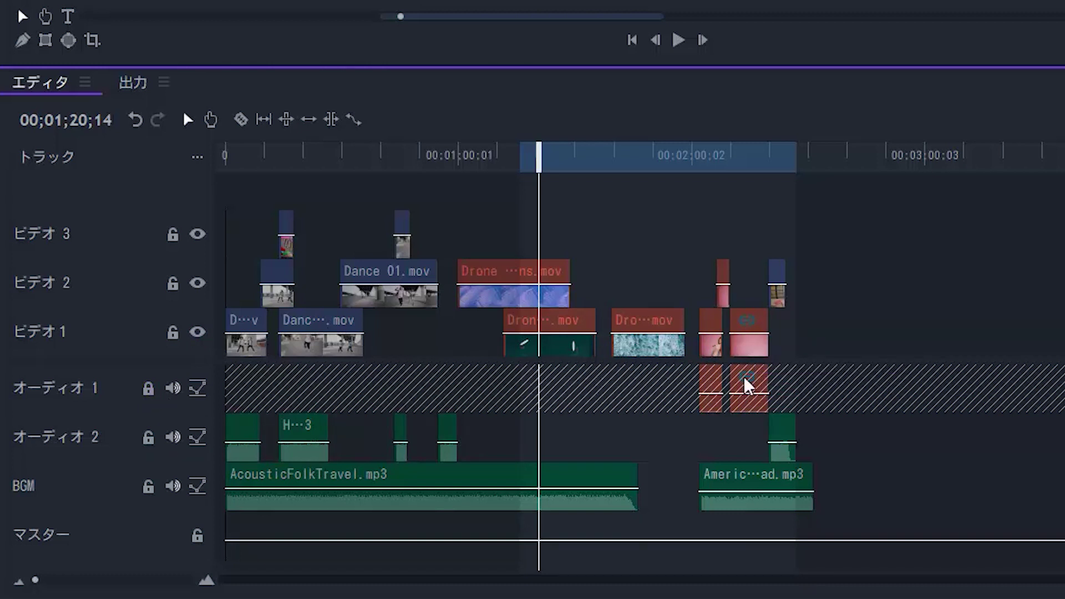
{"action": "left_click_drag", "start_coordinate": [721, 395], "coordinate": [817, 409]}
{"action": "left_click", "coordinate": [148, 389]}
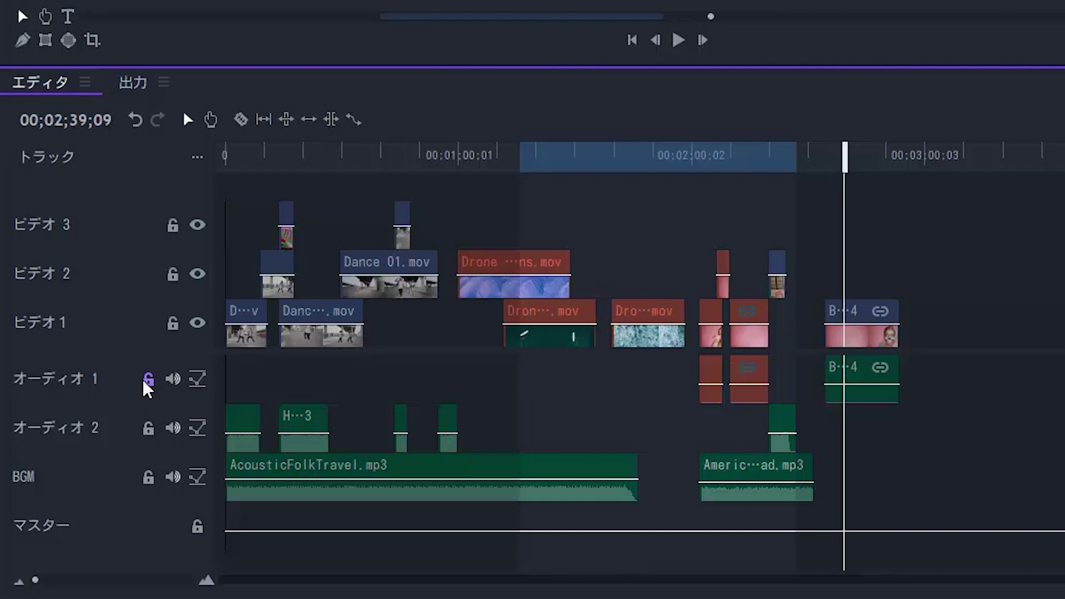
- Lock the オーディオ 1 track and move only the video of the last linked clip slightly earlier on ビデオ 1
{"action": "left_click", "coordinate": [145, 381]}
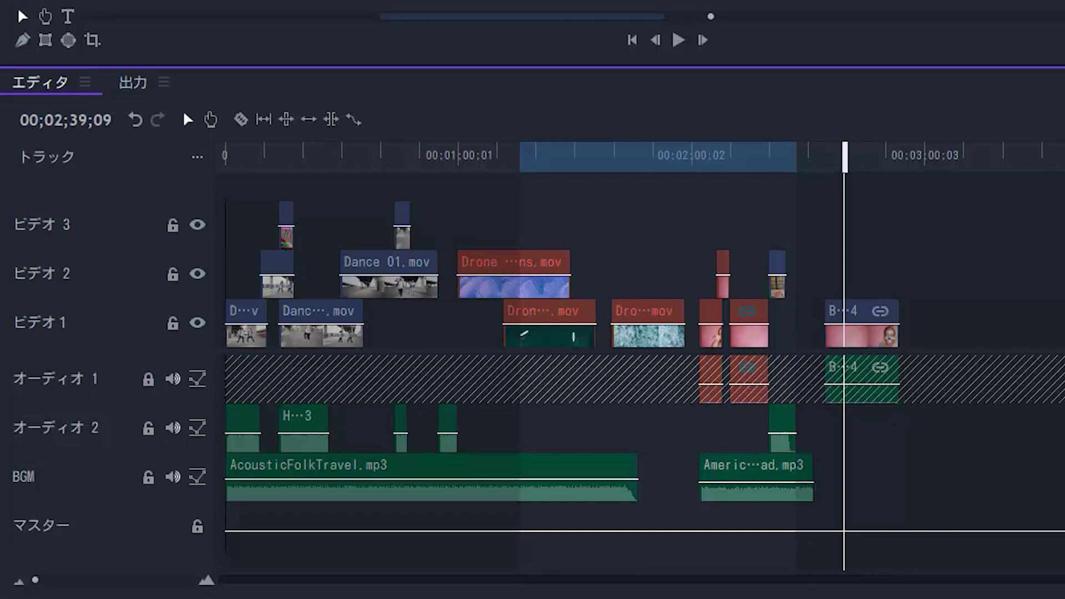
{"action": "mouse_move", "coordinate": [863, 310]}
{"action": "left_mouse_down"}
{"action": "mouse_move", "coordinate": [915, 316]}
{"action": "mouse_move", "coordinate": [817, 327]}
{"action": "mouse_move", "coordinate": [903, 311]}
{"action": "mouse_move", "coordinate": [845, 322]}
{"action": "left_mouse_up"}
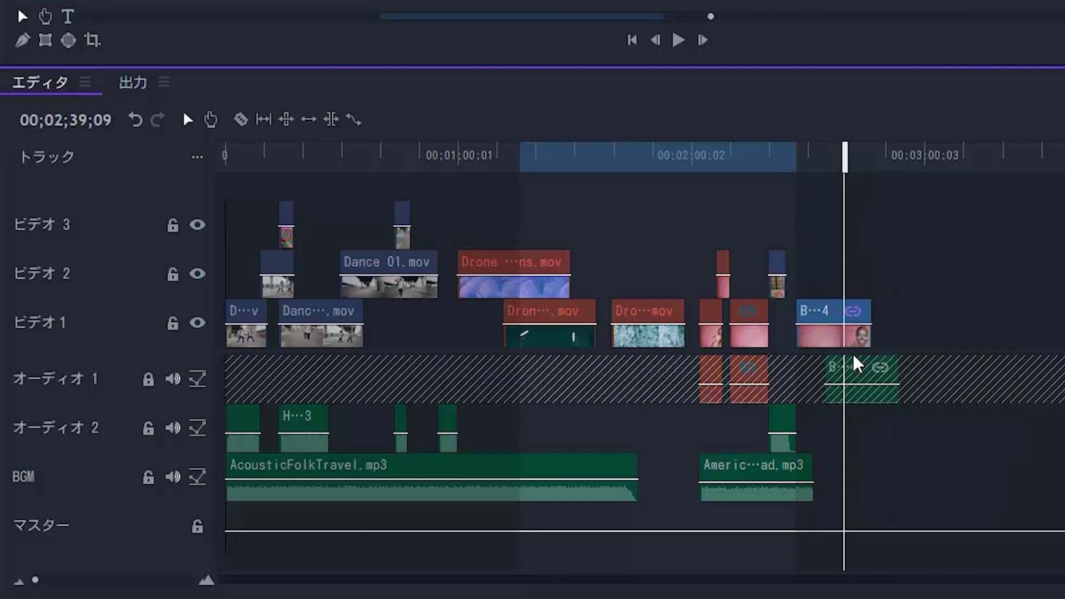
- Unlock the オーディオ 1 track, try moving the last clip's linked video and audio together, and deselect them
{"action": "left_click", "coordinate": [146, 385]}
{"action": "mouse_move", "coordinate": [834, 345]}
{"action": "left_mouse_down"}
{"action": "mouse_move", "coordinate": [904, 354]}
{"action": "mouse_move", "coordinate": [845, 346]}
{"action": "left_mouse_up"}
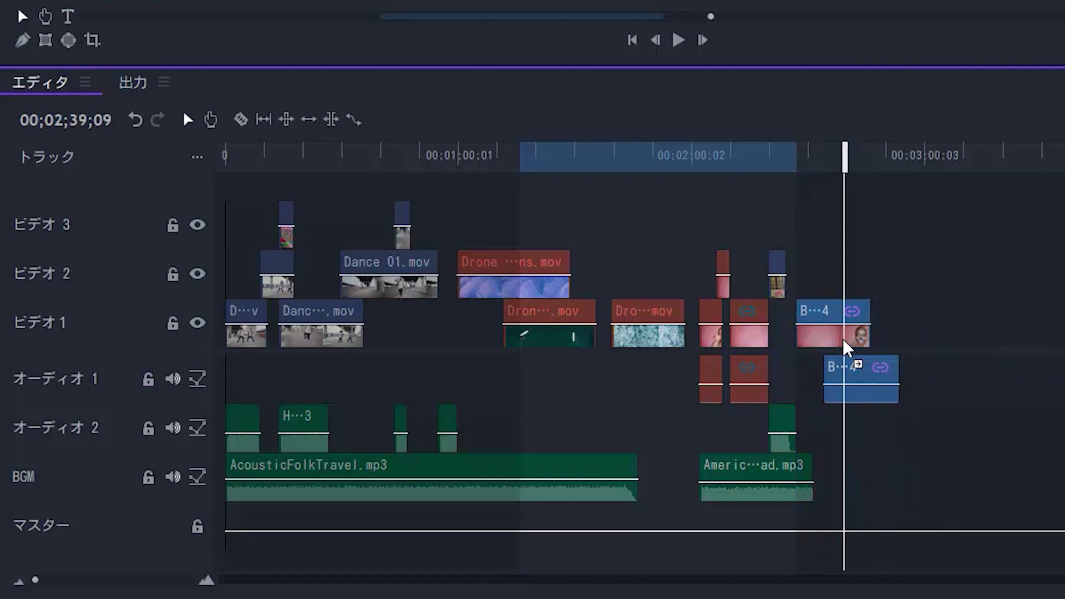
{"action": "left_click", "coordinate": [616, 392]}
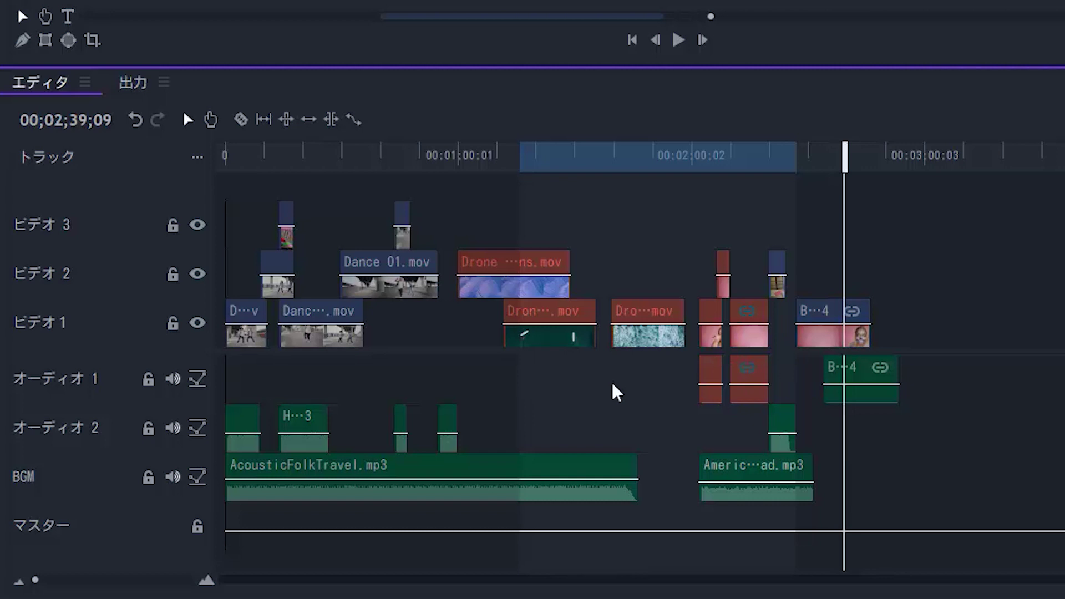
- Set the video track size to 小 and raise the divider between the video and audio tracks
{"action": "left_click", "coordinate": [197, 157]}
{"action": "mouse_move", "coordinate": [288, 185]}
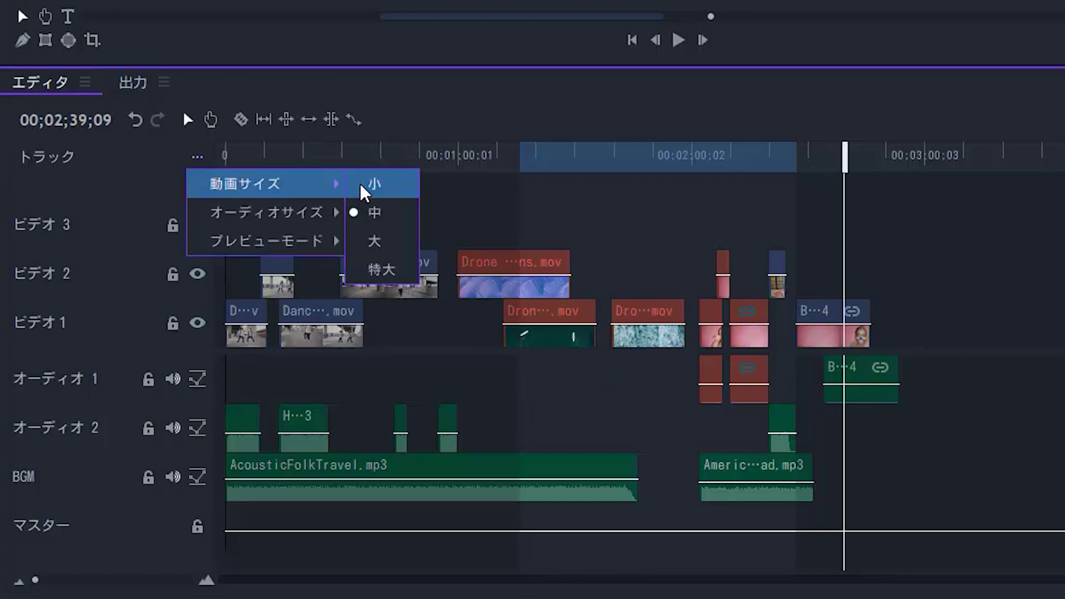
{"action": "left_click", "coordinate": [366, 185]}
{"action": "left_click_drag", "start_coordinate": [209, 351], "coordinate": [198, 267]}
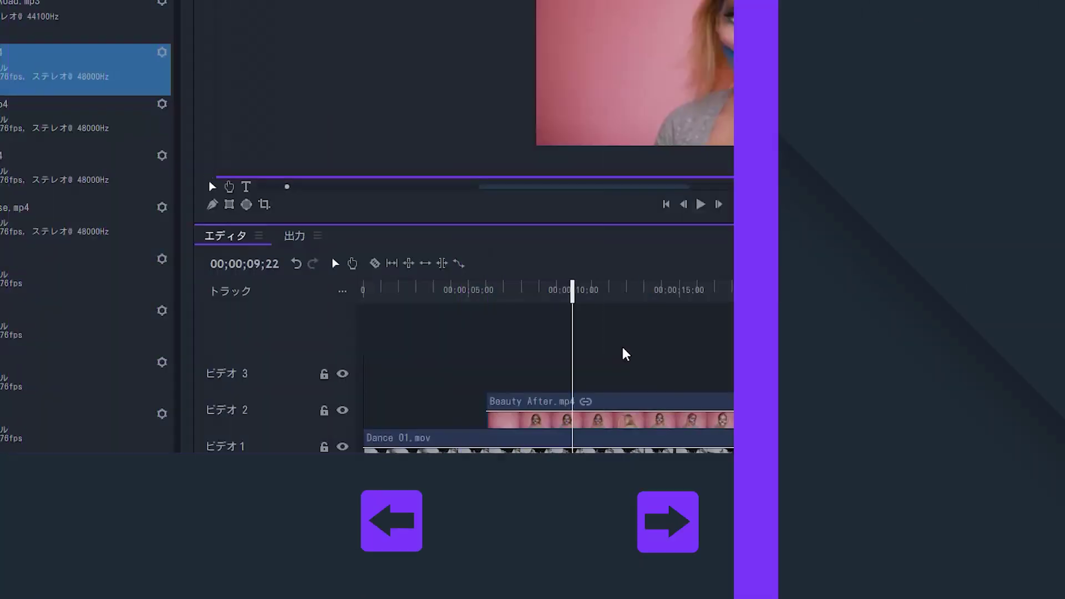
- Step the playhead forward and backward frame by frame around the 10-second mark of the Beauty After.mp4 clip
{"action": "key", "text": "Right"}
{"action": "key", "text": "Right"}
{"action": "key", "text": "Right"}
{"action": "key", "text": "Right"}
{"action": "key", "text": "Right"}
{"action": "key", "text": "Right"}
{"action": "key", "text": "Right"}
{"action": "key", "text": "Right"}
{"action": "key", "text": "Right"}
{"action": "key", "text": "Right"}
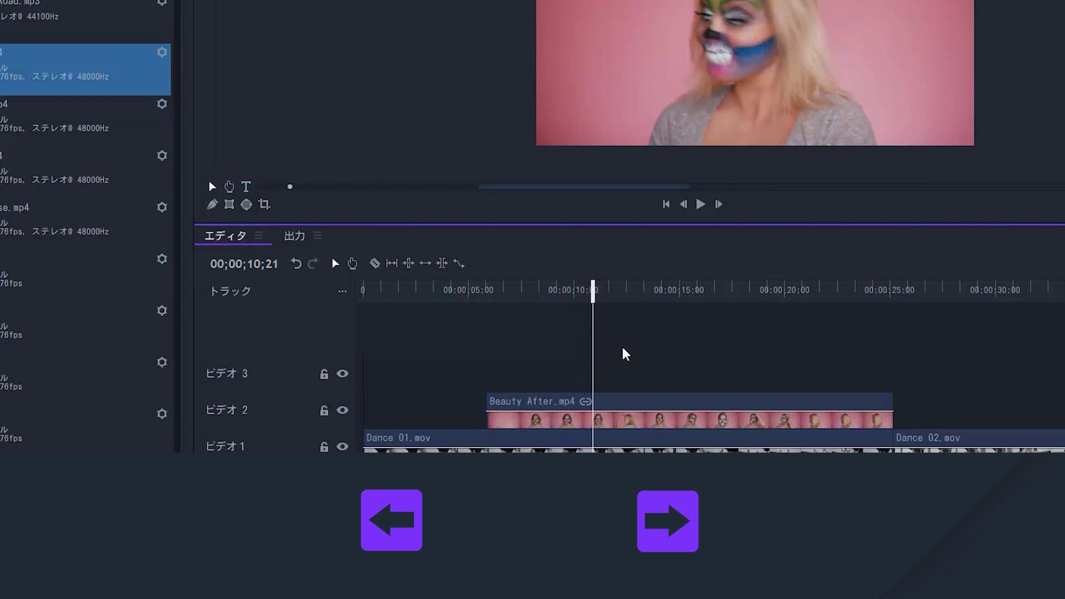
{"action": "key", "text": "Left"}
{"action": "key", "text": "Left"}
{"action": "key", "text": "Left"}
{"action": "key", "text": "Left"}
{"action": "key", "text": "Left"}
{"action": "key", "text": "Left"}
{"action": "key", "text": "Left"}
{"action": "key", "text": "Left"}
{"action": "key", "text": "Left"}
{"action": "key", "text": "Left"}
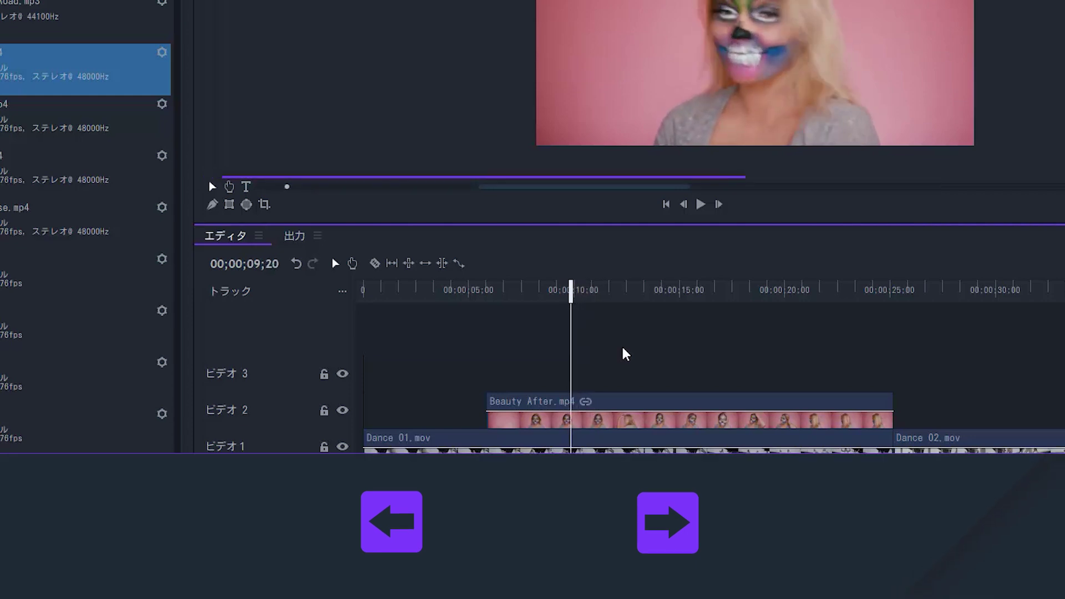
{"action": "key", "text": "Right"}
{"action": "key", "text": "Right"}
{"action": "key", "text": "Left"}
{"action": "key", "text": "Left"}
{"action": "key", "text": "Left"}
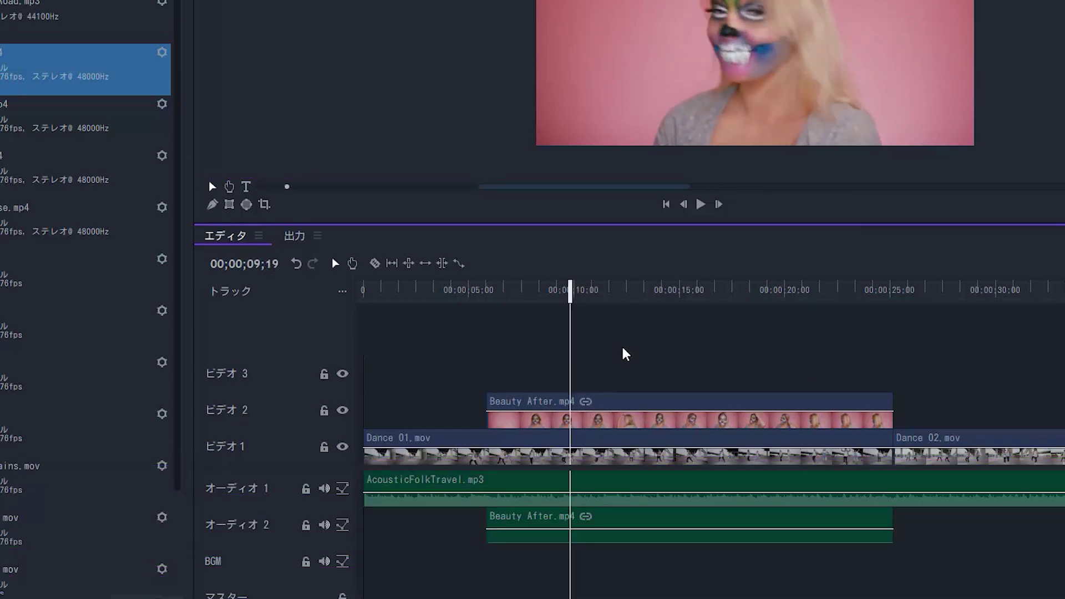
- Jump the playhead forward and backward in ten-frame increments over the Beauty After.mp4 clip
{"action": "key", "text": "shift+Right"}
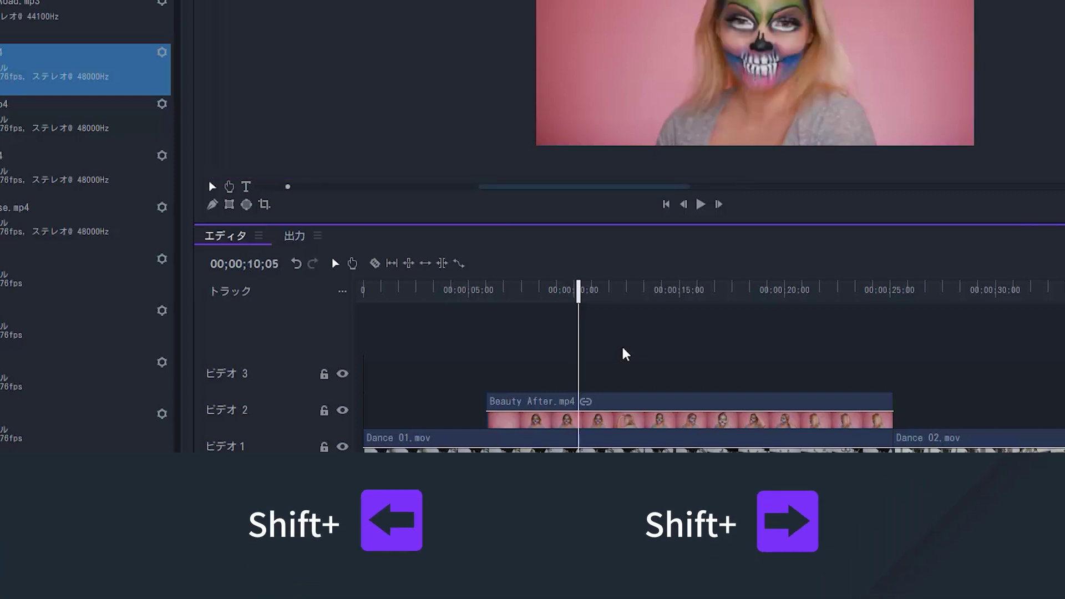
{"action": "key", "text": "shift+Right"}
{"action": "key", "text": "shift+Right"}
{"action": "key", "text": "shift+Left"}
{"action": "key", "text": "shift+Left"}
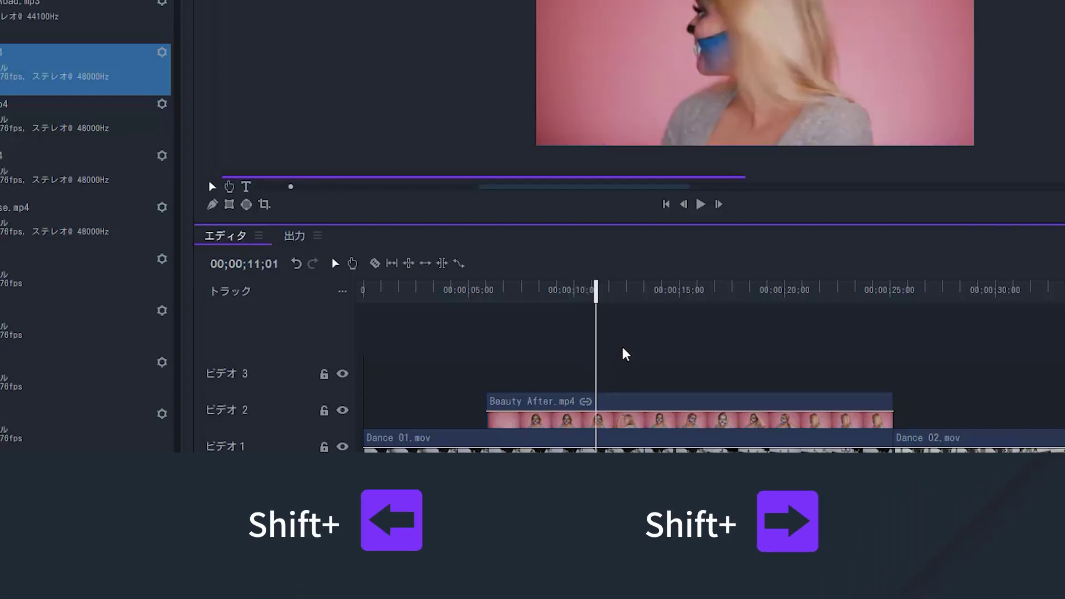
{"action": "key", "text": "shift+Left"}
{"action": "key", "text": "shift+Left"}
{"action": "key", "text": "shift+Right"}
{"action": "key", "text": "shift+Right"}
- Play and pause the timeline, and shuttle through the Beauty After.mp4 clip in reverse and fast forward
{"action": "key", "text": "space"}
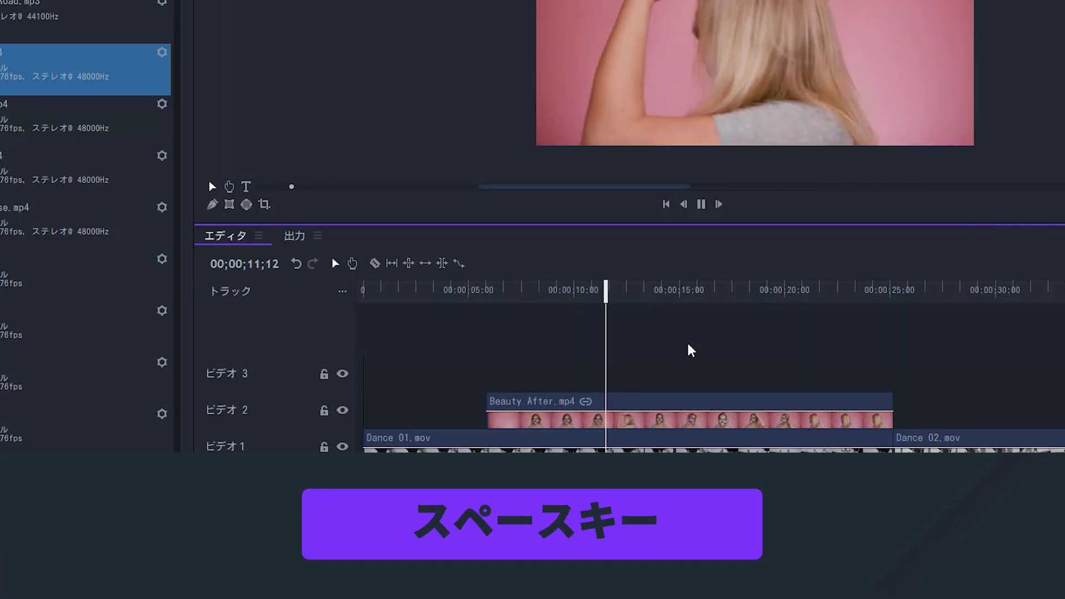
{"action": "key", "text": "space"}
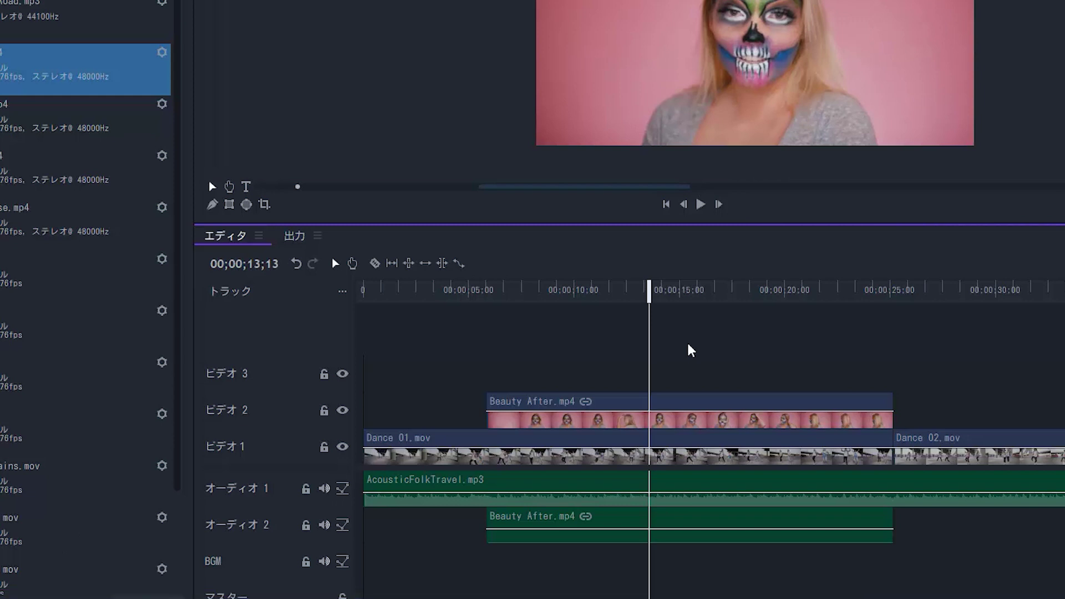
{"action": "key", "text": "j"}
{"action": "key", "text": "k"}
{"action": "key", "text": "l"}
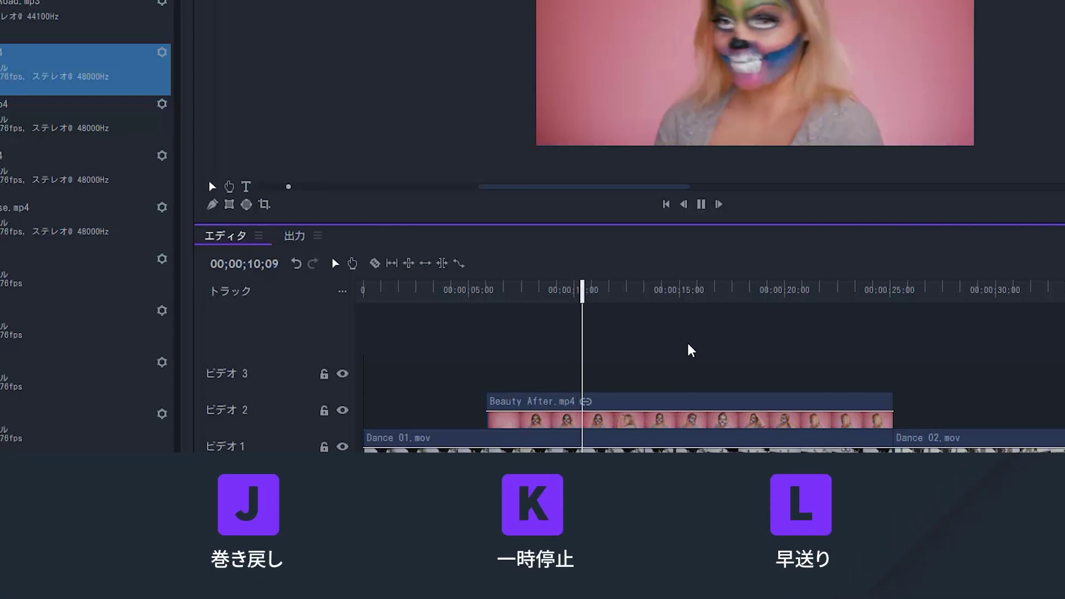
{"action": "key", "text": "l"}
{"action": "key", "text": "j"}
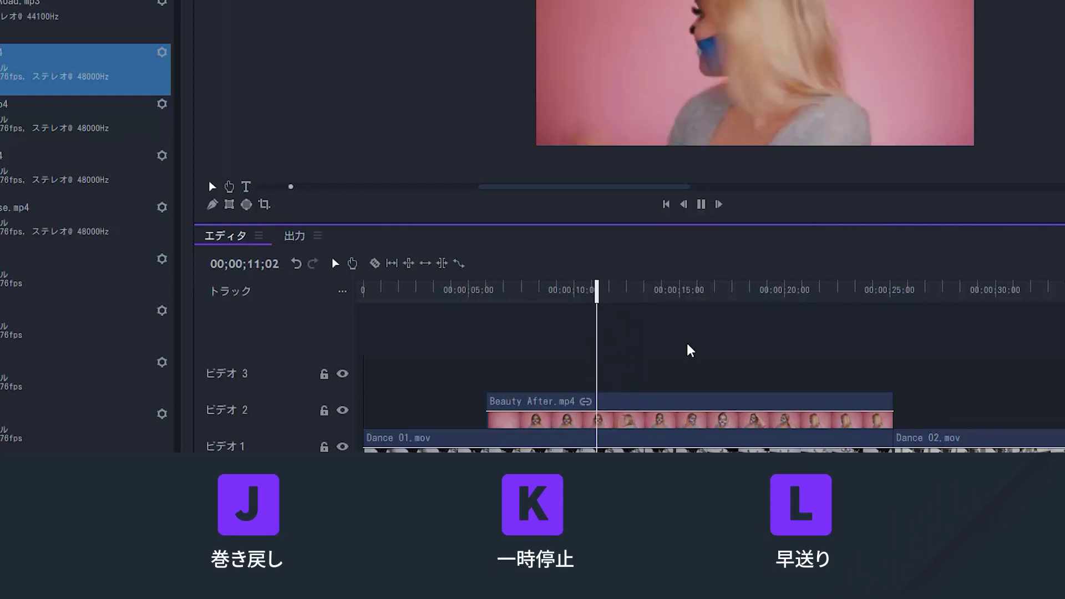
{"action": "key", "text": "k"}
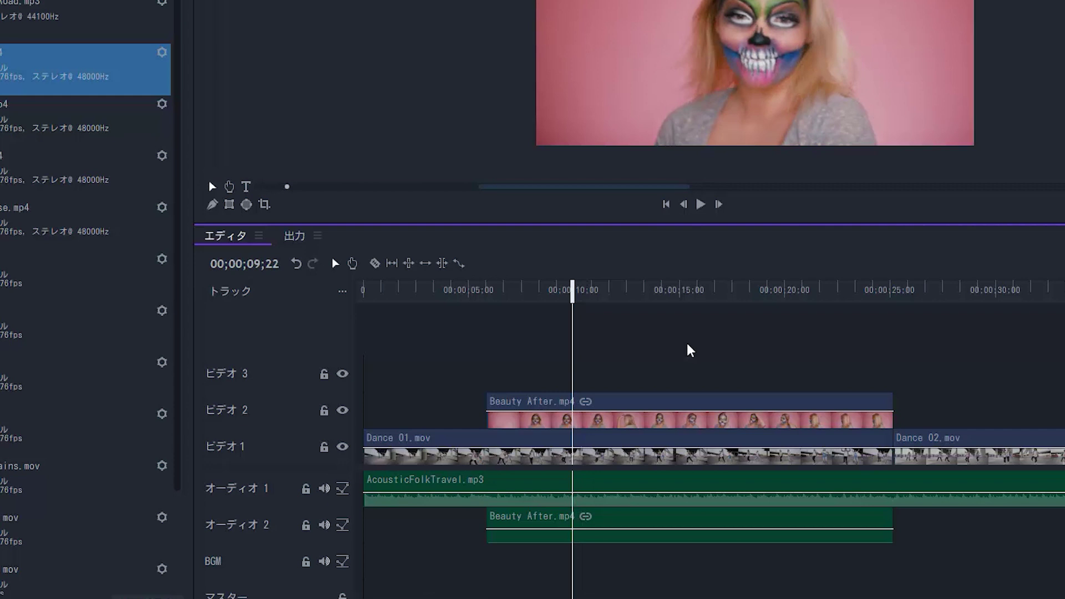
- Play the timeline forward through the Beauty After.mp4 clip and scrub the playhead around the 20-second mark
{"action": "key", "text": "l"}
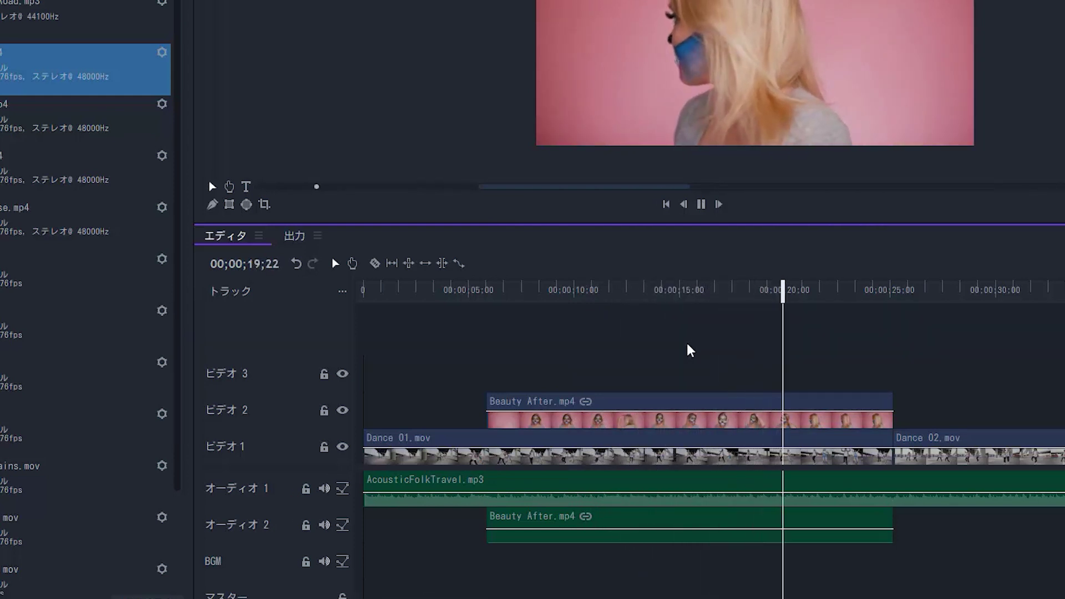
{"action": "left_click_drag", "start_coordinate": [814, 291], "coordinate": [799, 295]}
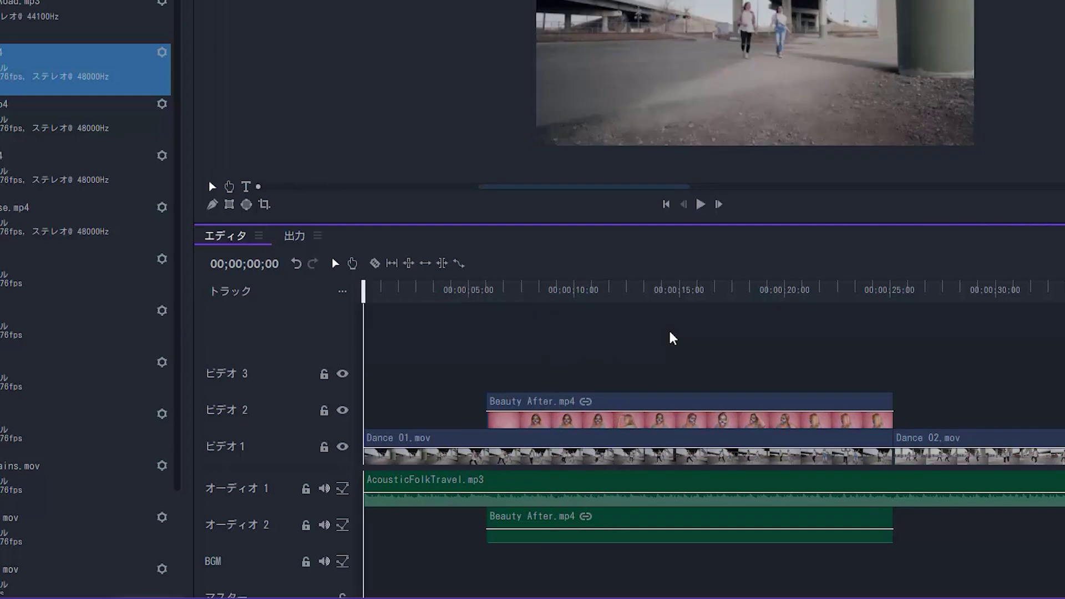
- Jump the playhead forward and backward between the clip edges on the timeline
{"action": "key", "text": "Down"}
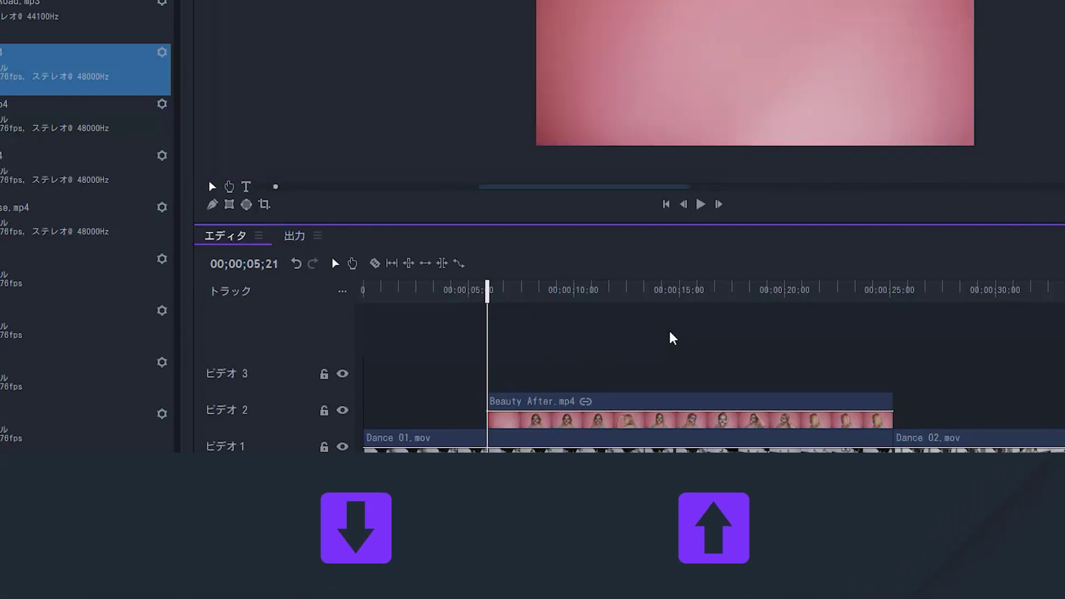
{"action": "key", "text": "Up"}
{"action": "key", "text": "Down"}
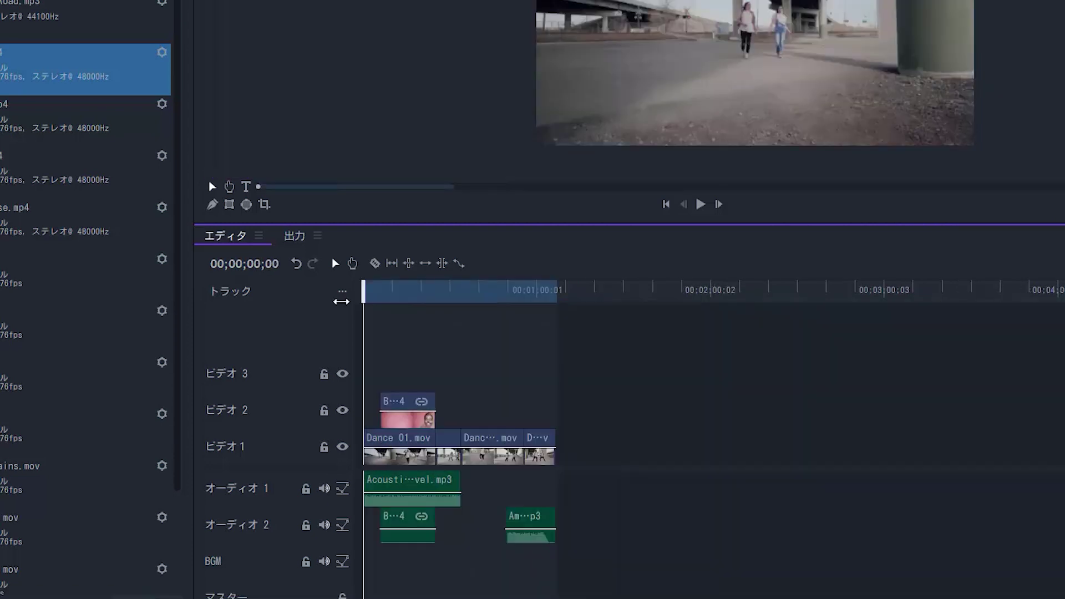
- Jump the playhead to the end of the timeline and between its In and Out points
{"action": "key", "text": "End"}
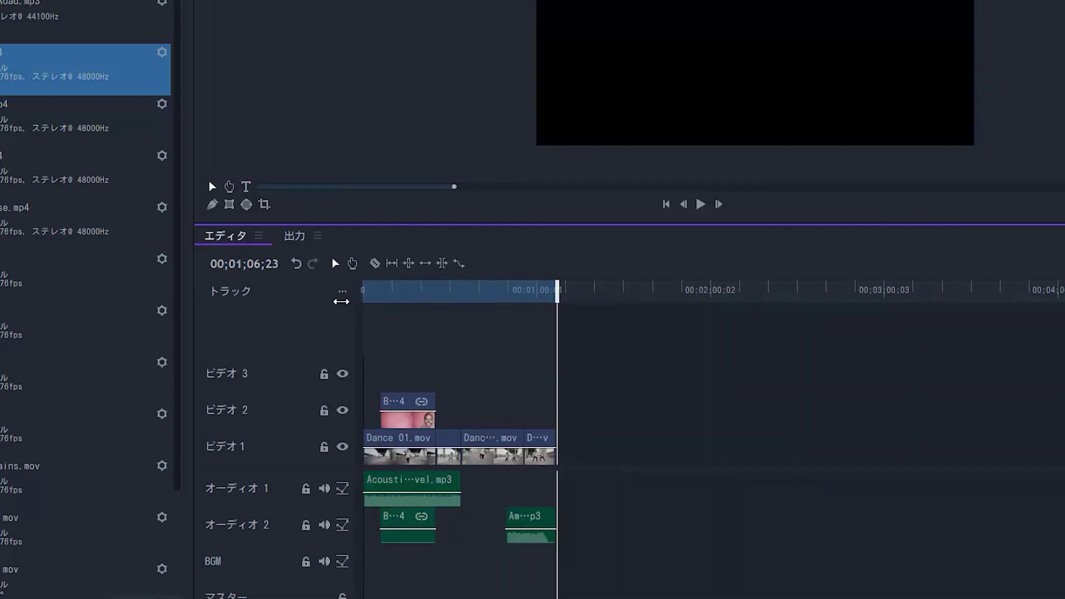
{"action": "key", "text": "shift+i"}
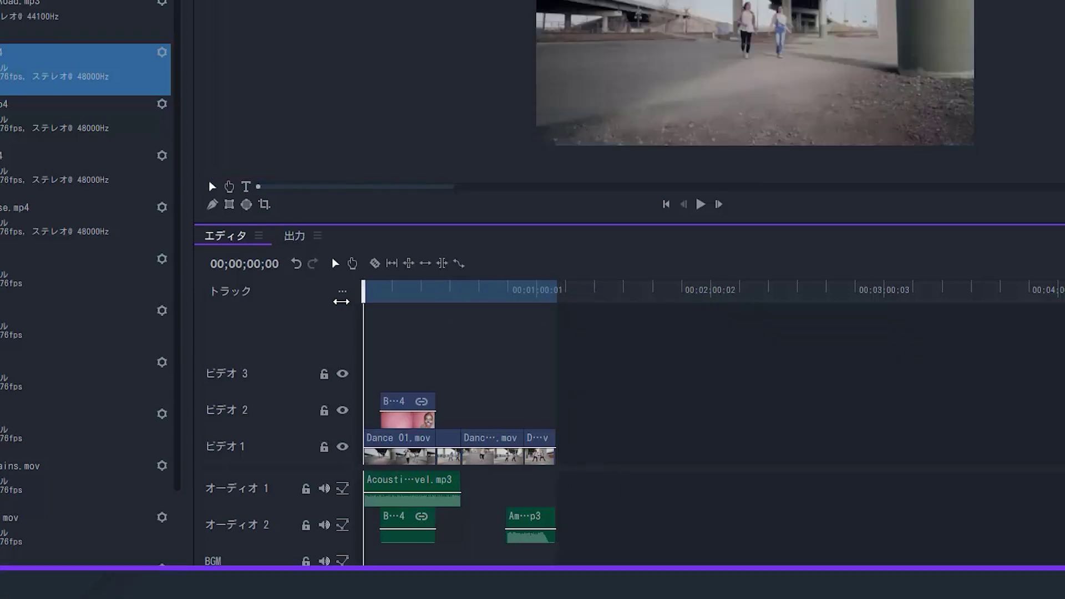
{"action": "key", "text": "shift+o"}
{"action": "key", "text": "shift+i"}
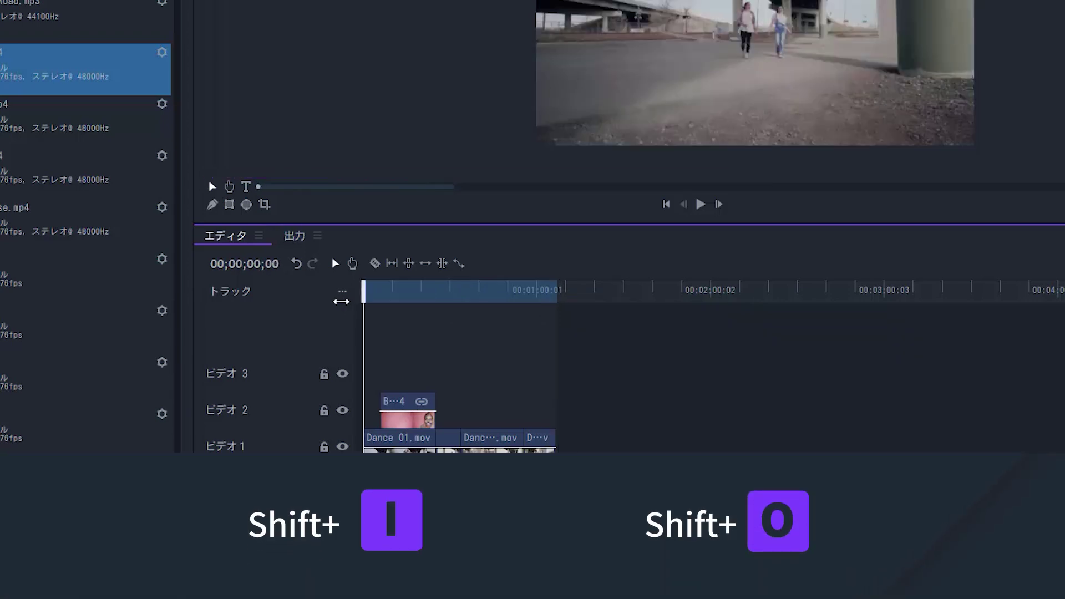
{"action": "key", "text": "shift+o"}
{"action": "key", "text": "shift+i"}
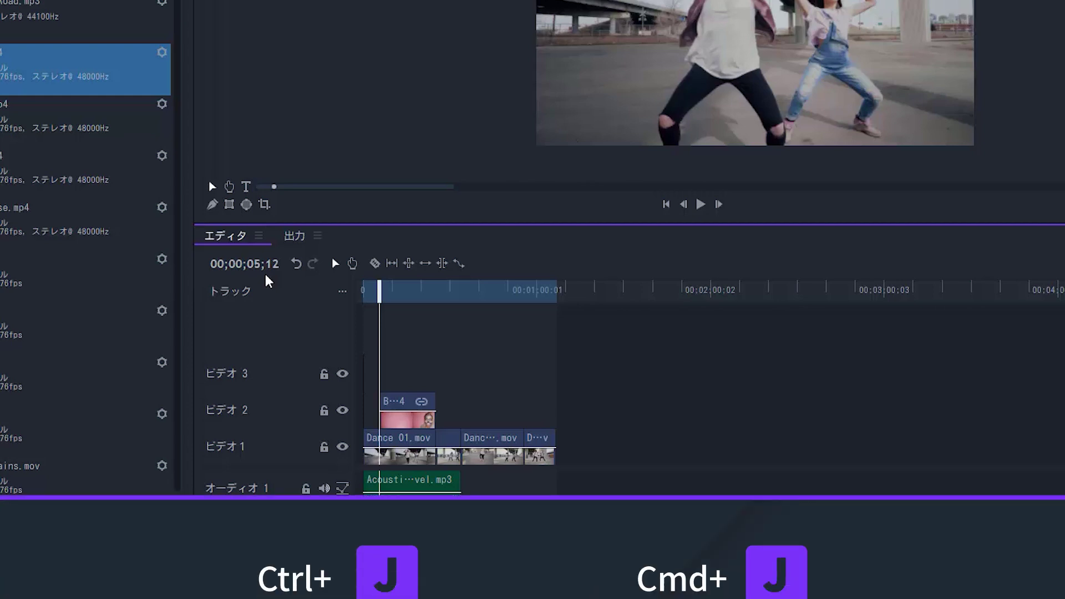
- Open the playhead's current timecode for editing
{"action": "key", "text": "ctrl+j"}
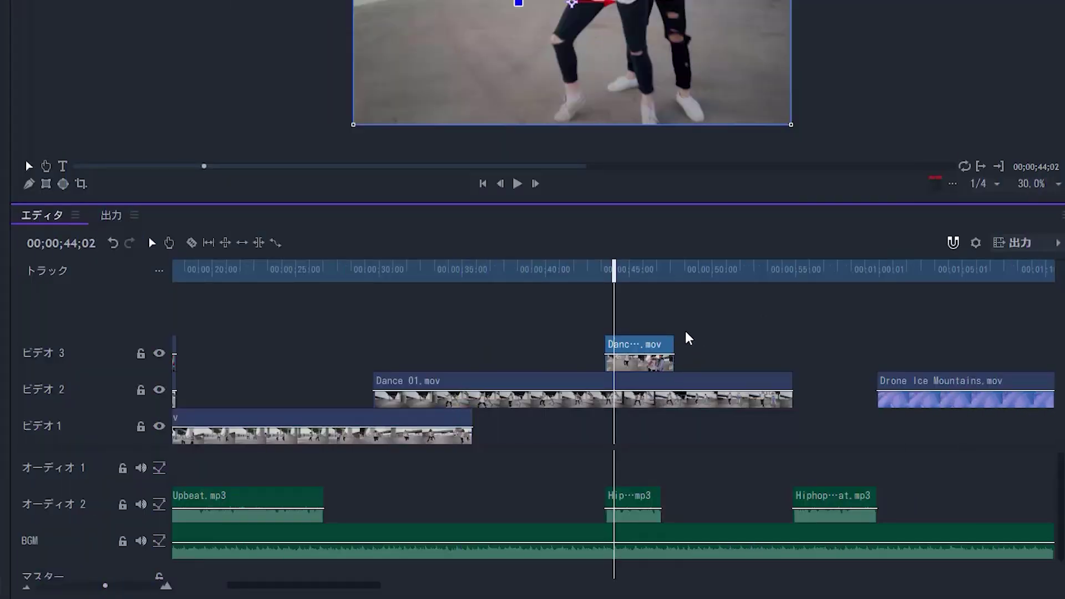
- Duplicate the short Dance clip near 44 seconds on ビデオ 3 and place the copy at about 36 seconds on that track
{"action": "left_click_drag", "start_coordinate": [654, 350], "coordinate": [523, 361]}
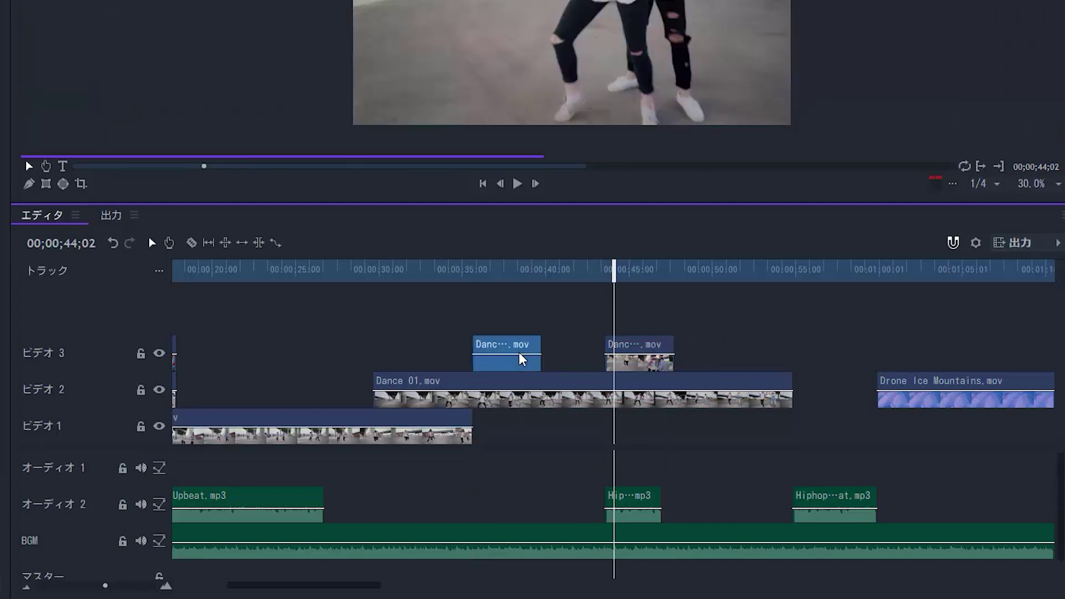
{"action": "left_click", "coordinate": [580, 367]}
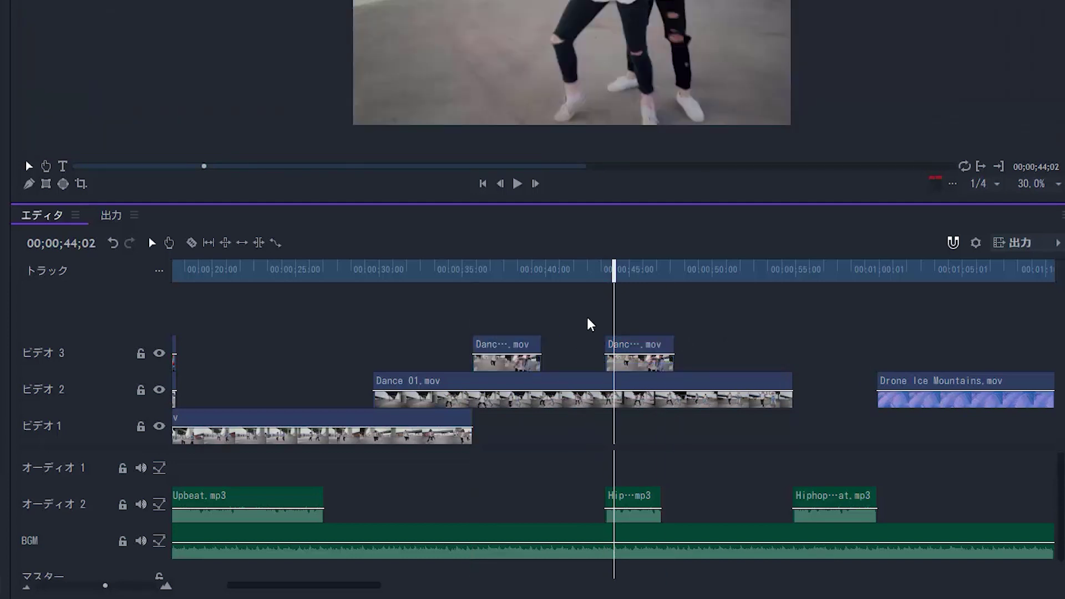
{"action": "mouse_move", "coordinate": [504, 348]}
{"action": "left_mouse_down"}
{"action": "mouse_move", "coordinate": [472, 347]}
{"action": "mouse_move", "coordinate": [515, 346]}
{"action": "left_mouse_up"}
{"action": "left_click", "coordinate": [564, 319]}
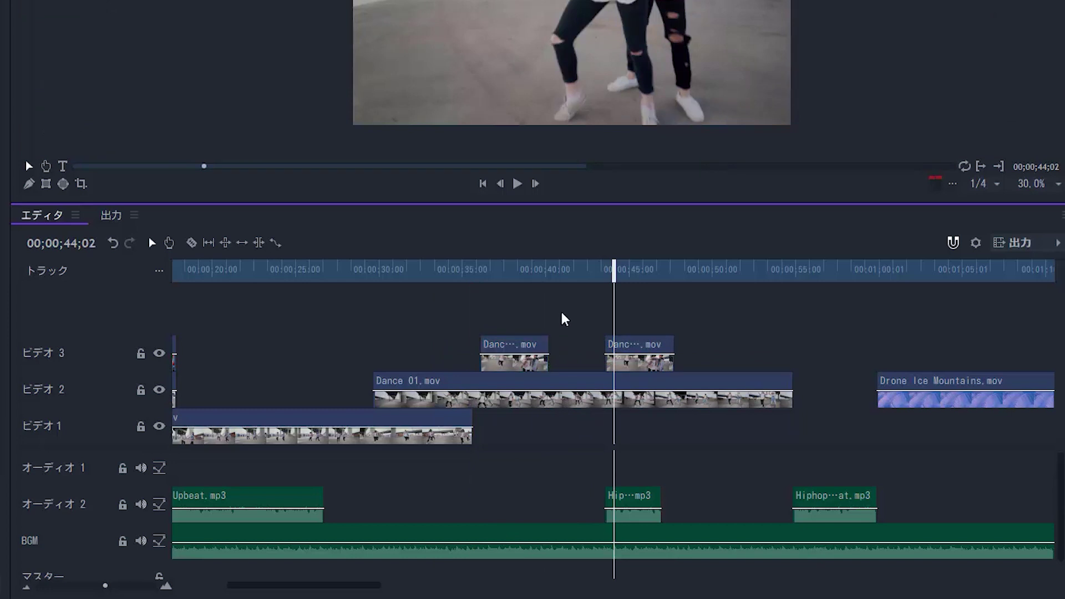
{"action": "key", "text": "ctrl+z"}
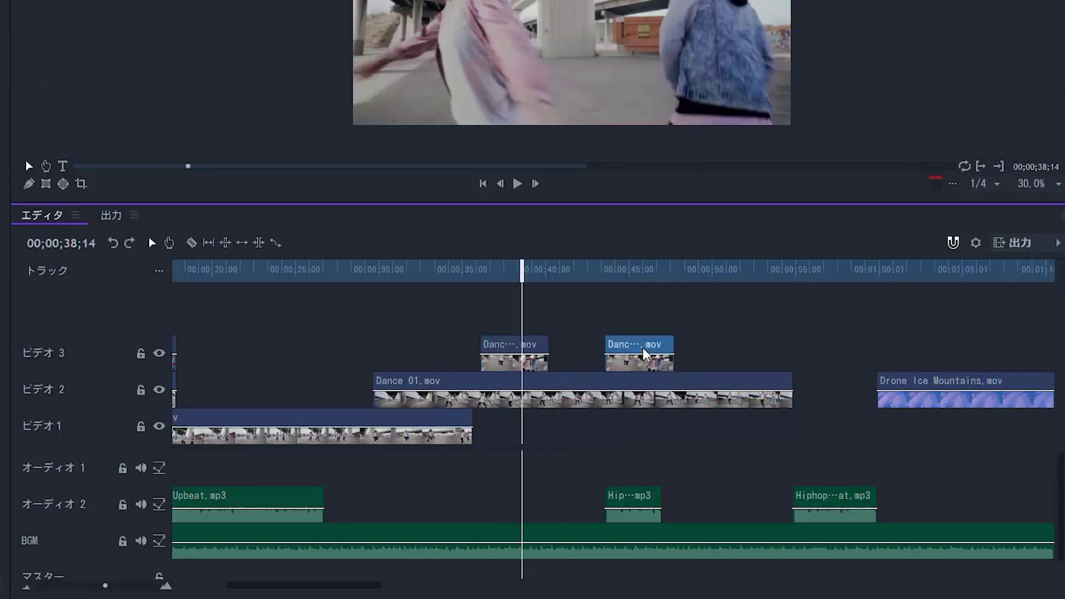
- Move the original short Dance clip from ビデオ 3 onto Dance 01.mov on ビデオ 2, starting at about 40 seconds
{"action": "left_click_drag", "start_coordinate": [648, 352], "coordinate": [597, 413]}
{"action": "left_click", "coordinate": [610, 465]}
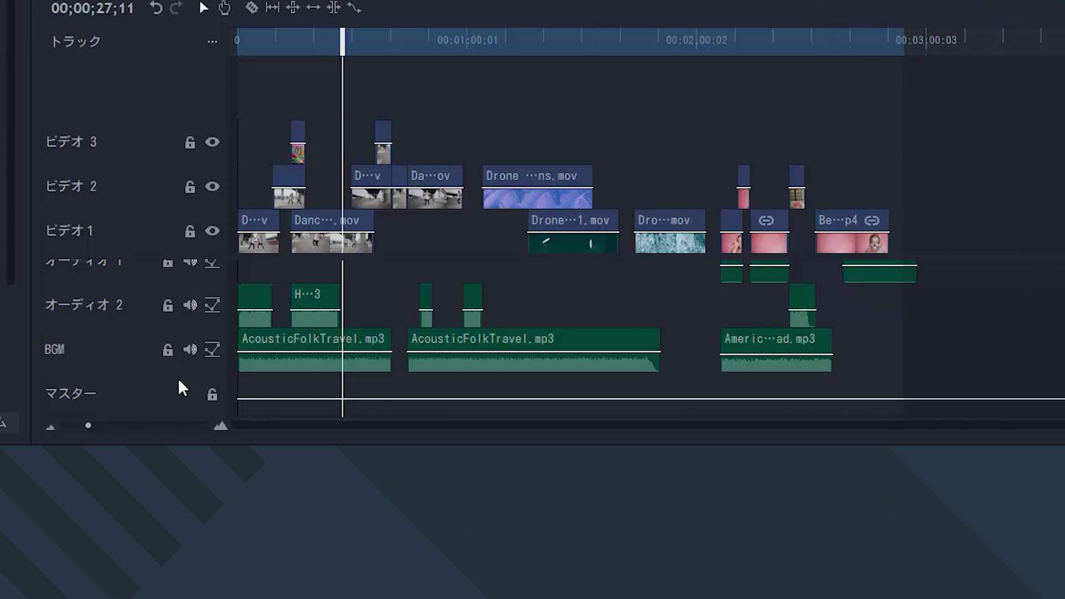
- Zoom the timeline in and out, ending at a scale with 15-second ruler labels
{"action": "mouse_move", "coordinate": [88, 426]}
{"action": "left_mouse_down"}
{"action": "mouse_move", "coordinate": [148, 431]}
{"action": "mouse_move", "coordinate": [109, 429]}
{"action": "left_mouse_up"}
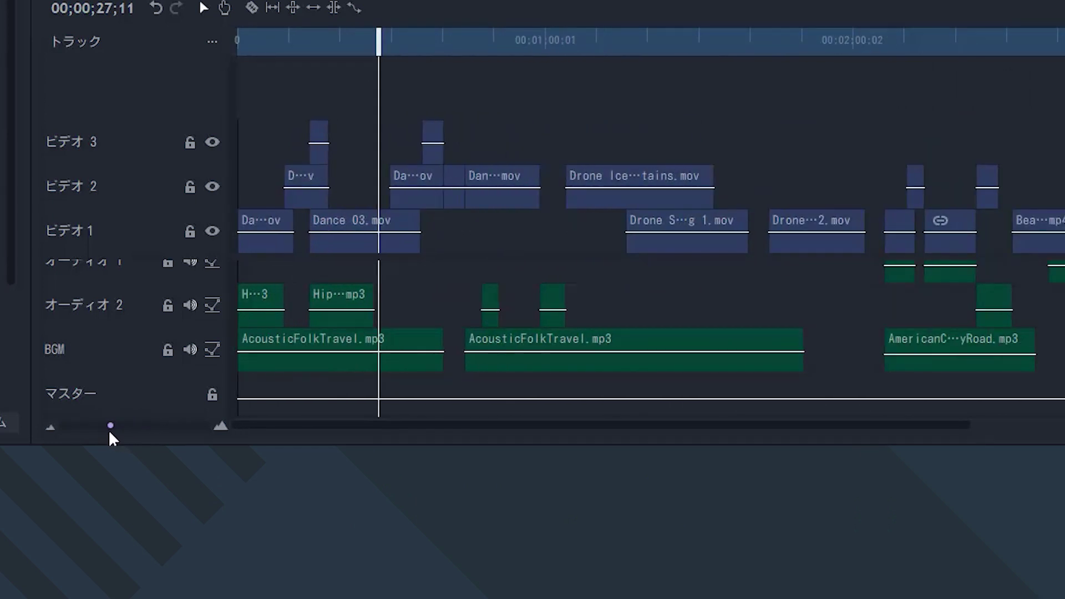
{"action": "scroll", "coordinate": [184, 425], "scroll_direction": "down", "scroll_amount": 2}
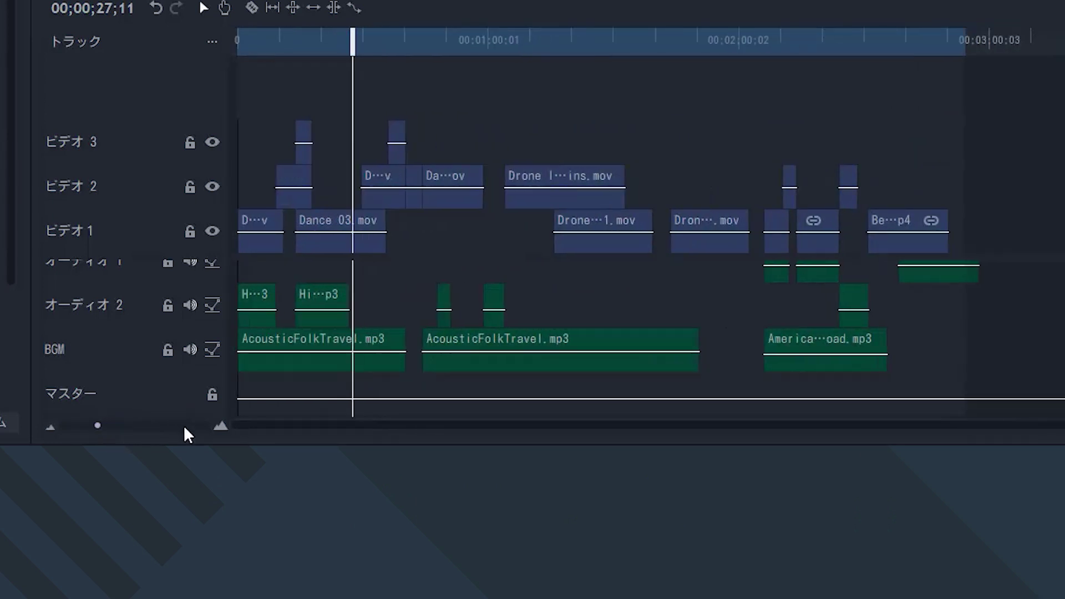
{"action": "scroll", "coordinate": [184, 425], "scroll_direction": "up", "scroll_amount": 4}
{"action": "scroll", "coordinate": [185, 425], "scroll_direction": "up", "scroll_amount": 2}
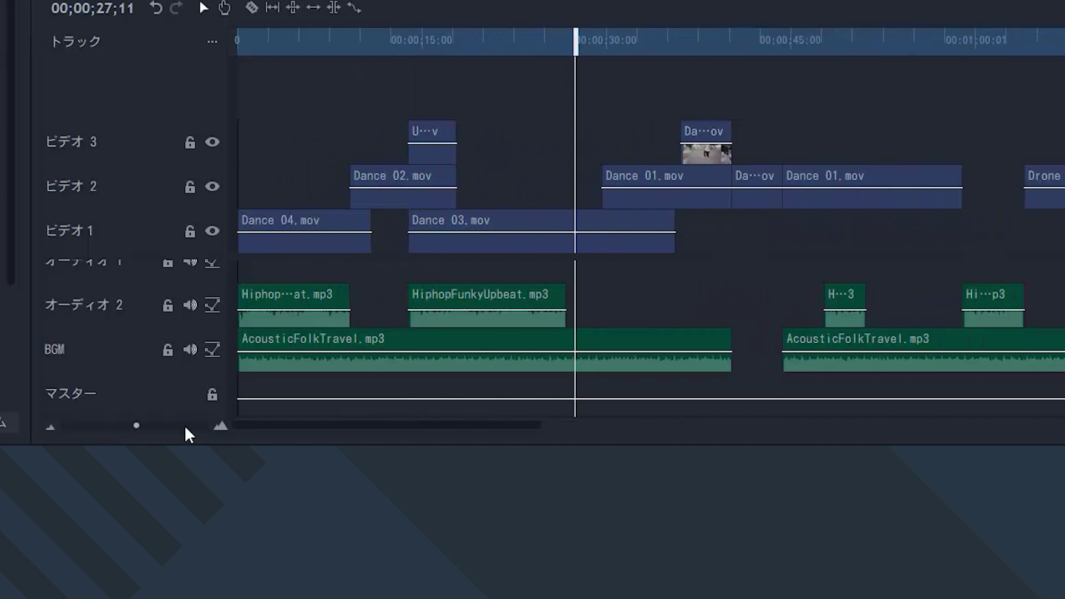
{"action": "scroll", "coordinate": [184, 425], "scroll_direction": "down", "scroll_amount": 2}
{"action": "scroll", "coordinate": [184, 424], "scroll_direction": "down", "scroll_amount": 2}
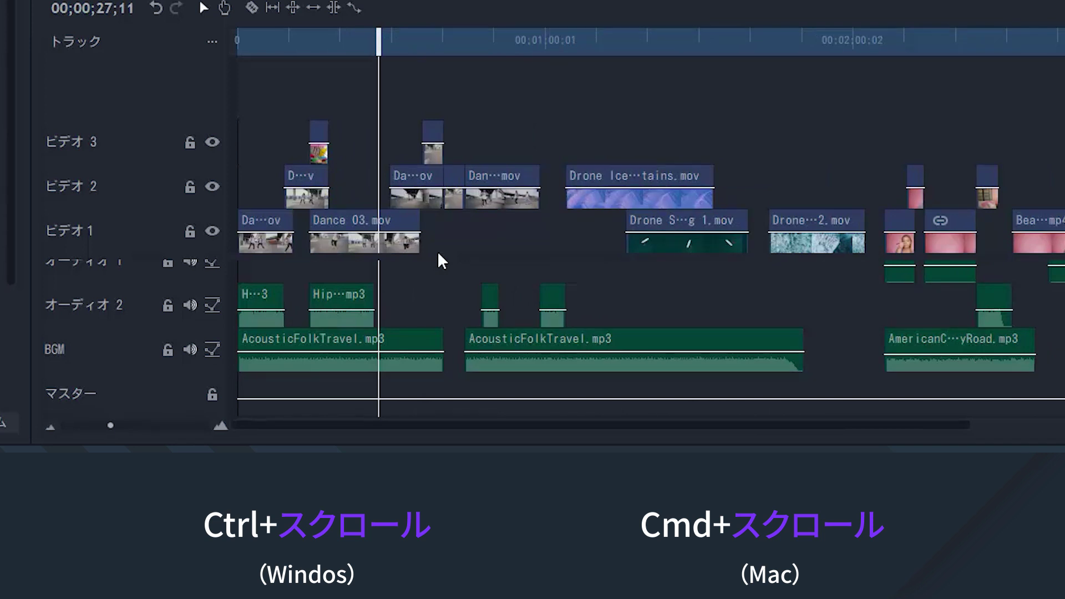
{"action": "scroll", "coordinate": [436, 251], "scroll_direction": "down", "scroll_amount": 1}
{"action": "scroll", "coordinate": [437, 250], "scroll_direction": "up", "scroll_amount": 1}
{"action": "scroll", "coordinate": [436, 249], "scroll_direction": "up", "scroll_amount": 3}
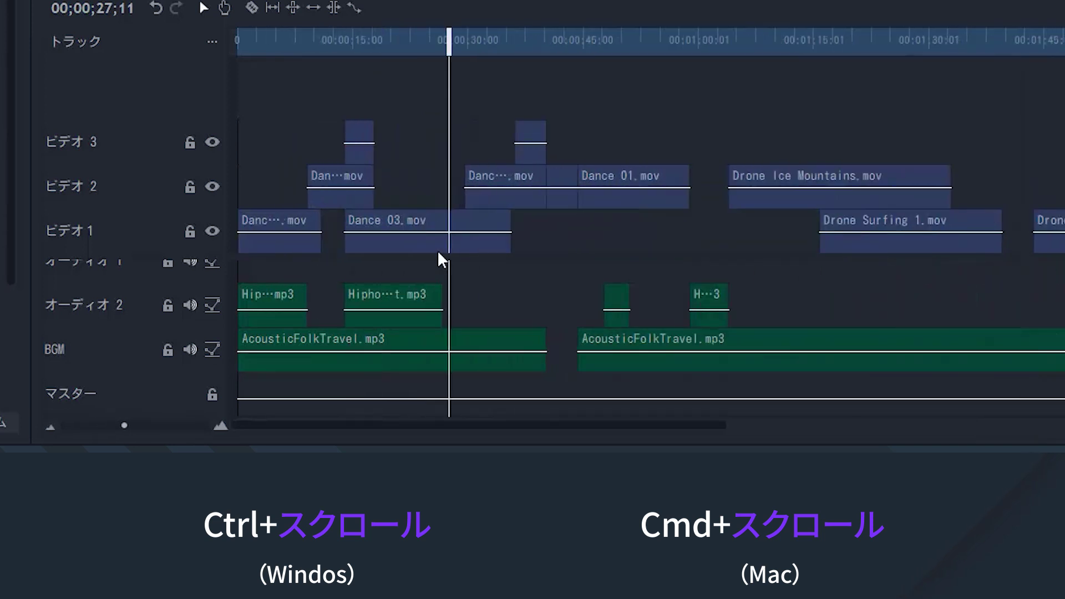
{"action": "scroll", "coordinate": [437, 249], "scroll_direction": "down", "scroll_amount": 1}
{"action": "scroll", "coordinate": [437, 249], "scroll_direction": "up", "scroll_amount": 1}
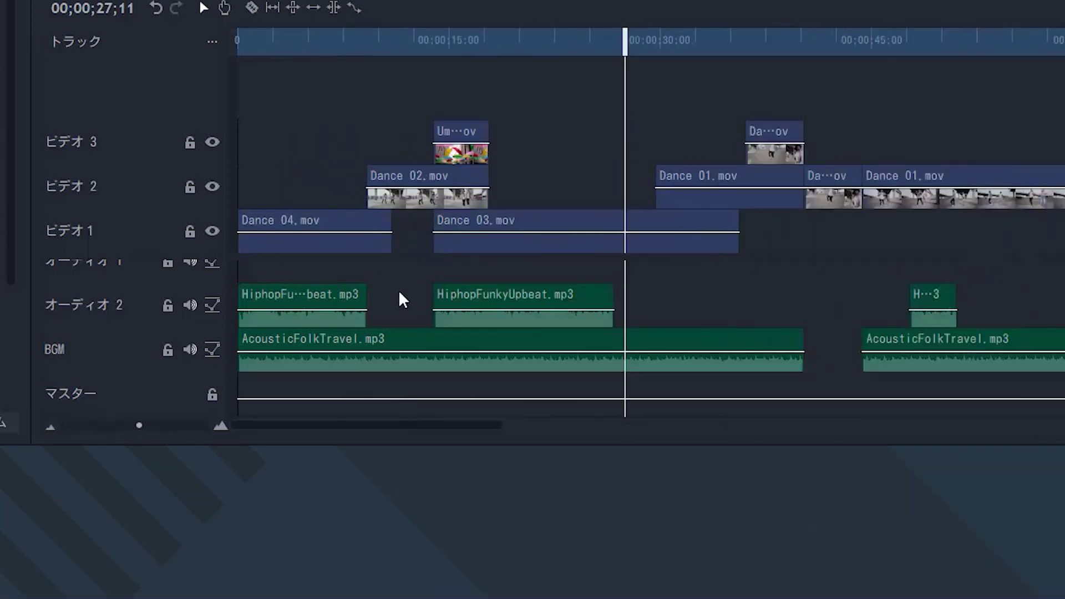
- Magnify the timeline to five-second ruler labels around the playhead and zoom back out
{"action": "left_click", "coordinate": [222, 426]}
{"action": "left_click", "coordinate": [222, 426]}
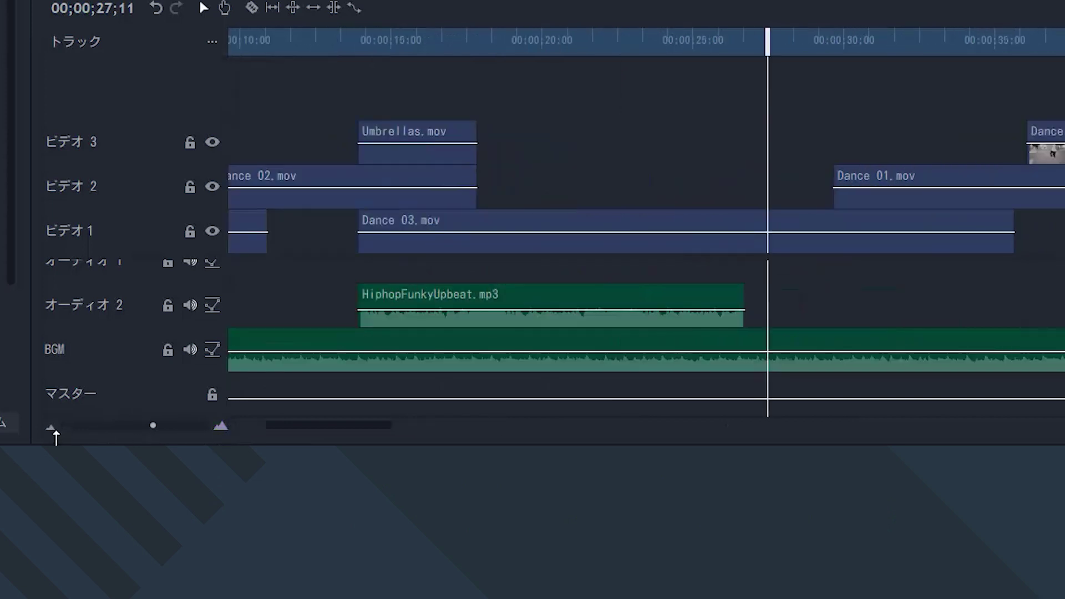
{"action": "left_click", "coordinate": [51, 426]}
{"action": "left_click", "coordinate": [52, 426]}
{"action": "left_click", "coordinate": [220, 426]}
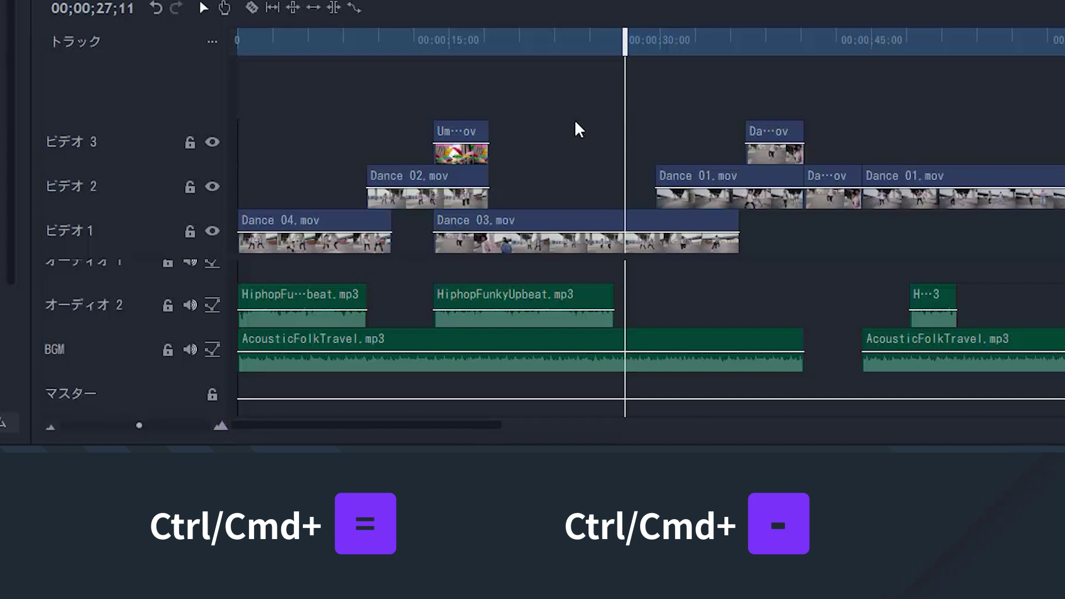
- Change the timeline zoom level by level around the playhead: in twice, out several levels and in again
{"action": "key", "text": "ctrl+equal"}
{"action": "key", "text": "ctrl+equal"}
{"action": "key", "text": "ctrl+minus"}
{"action": "key", "text": "ctrl+minus"}
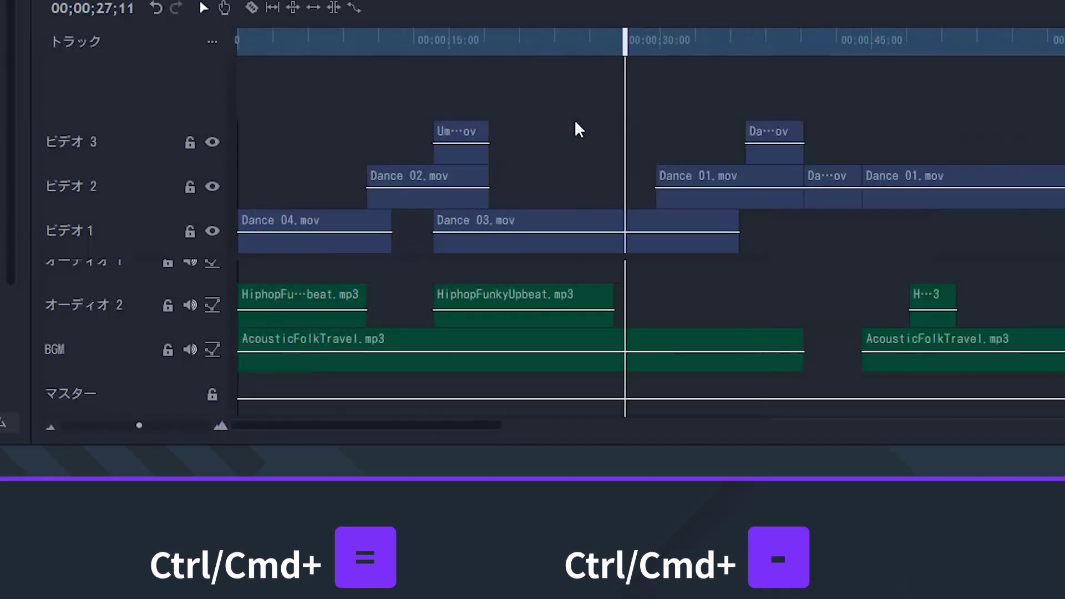
{"action": "key", "text": "ctrl+minus"}
{"action": "key", "text": "ctrl+minus"}
{"action": "key", "text": "ctrl+equal"}
{"action": "key", "text": "ctrl+equal"}
{"action": "key", "text": "ctrl+equal"}
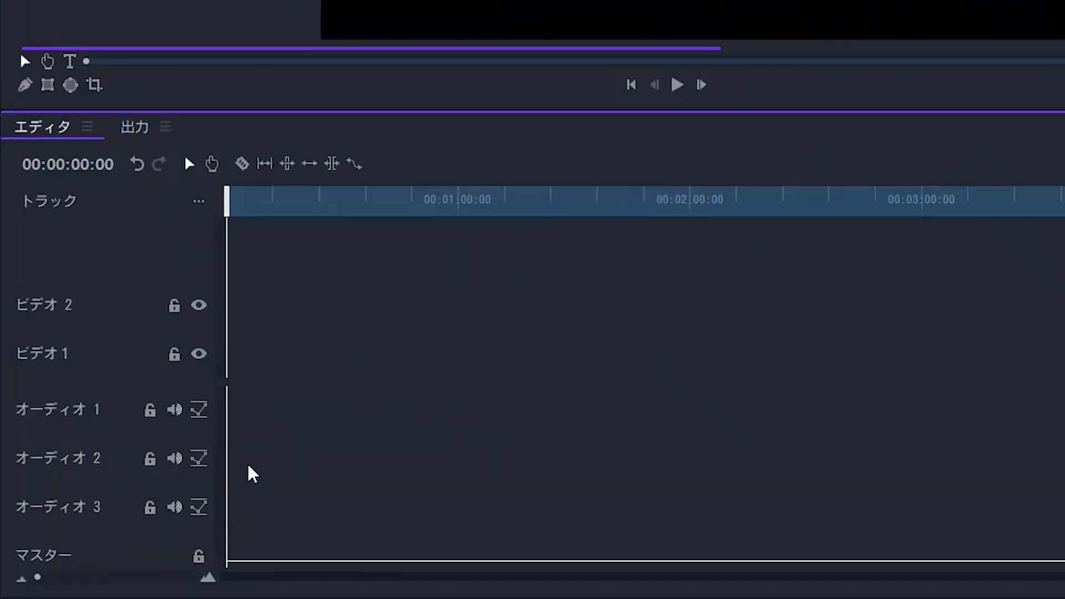
- Rename the オーディオ 3 track as BGM
{"action": "right_click", "coordinate": [83, 504]}
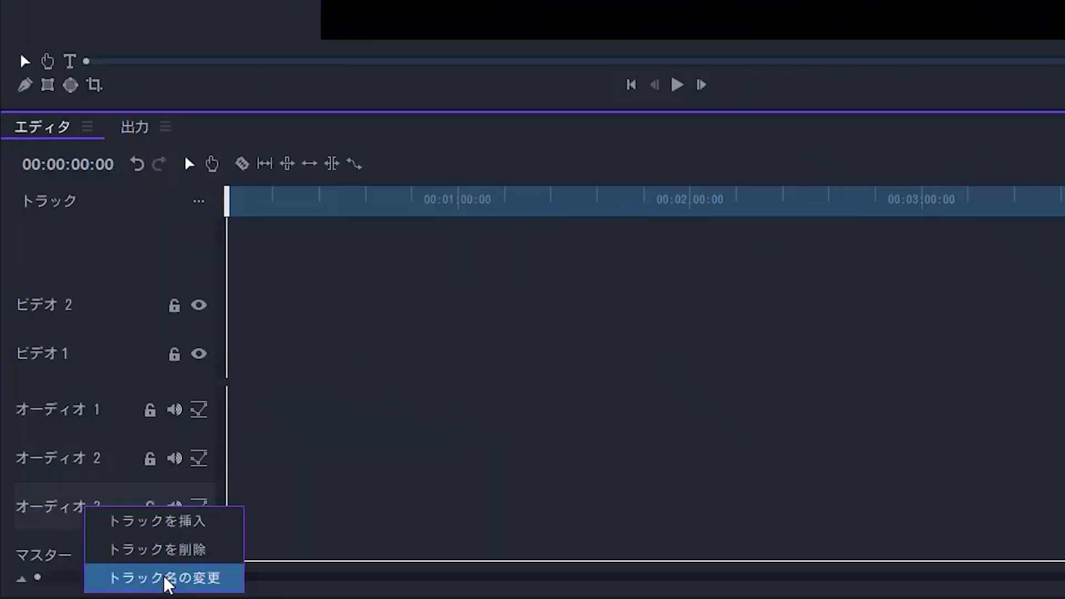
{"action": "type", "text": "BG"}
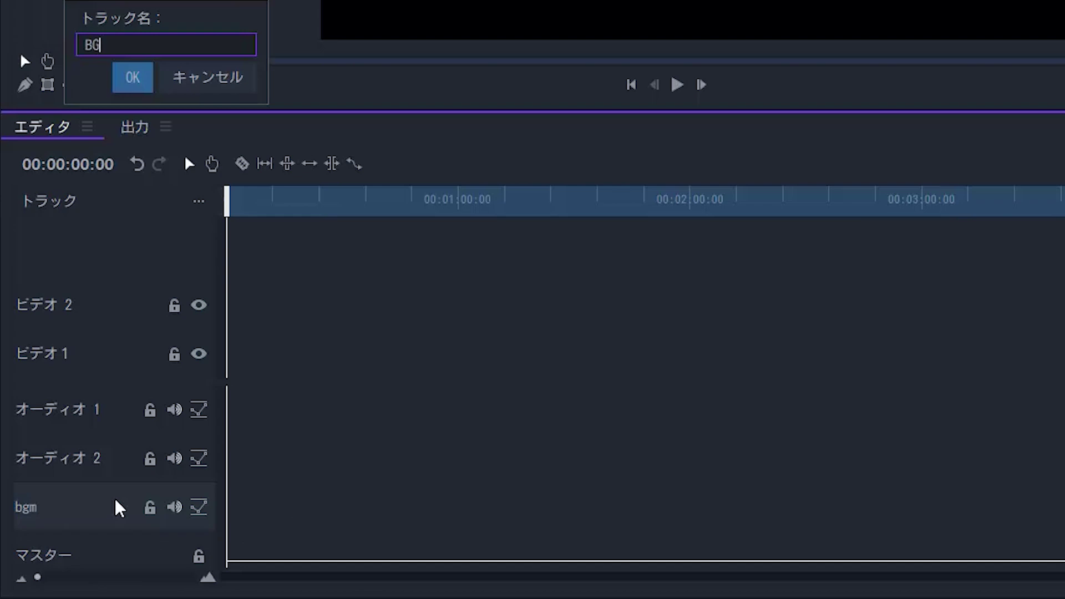
{"action": "left_click", "coordinate": [139, 88]}
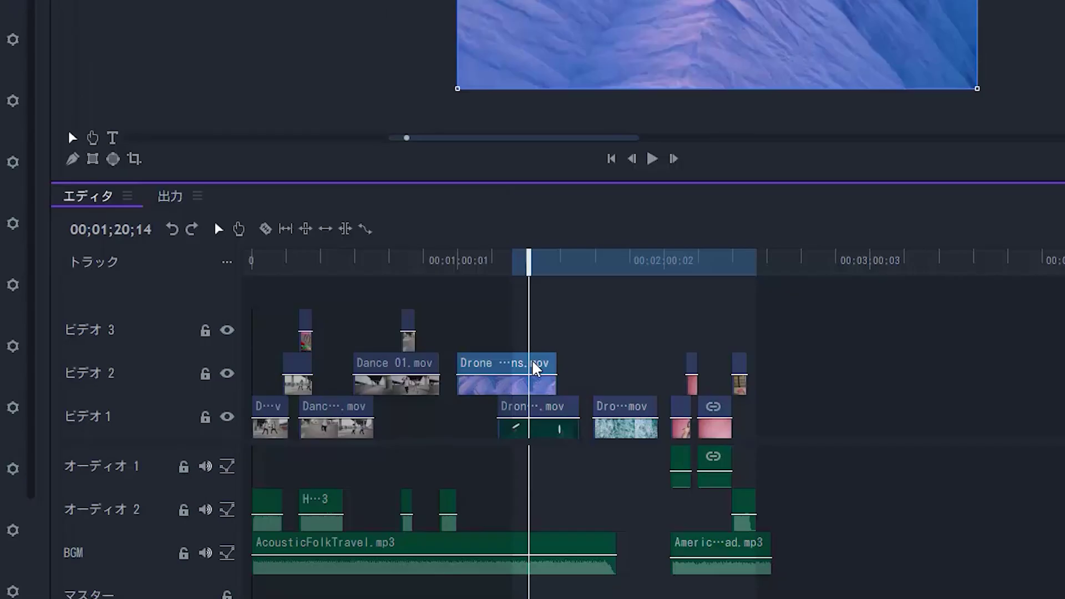
- Colour-label the Drone Ice Mountains.mov clip on ビデオ 2, and select and shift all clips with the matching label together
{"action": "key", "text": "1"}
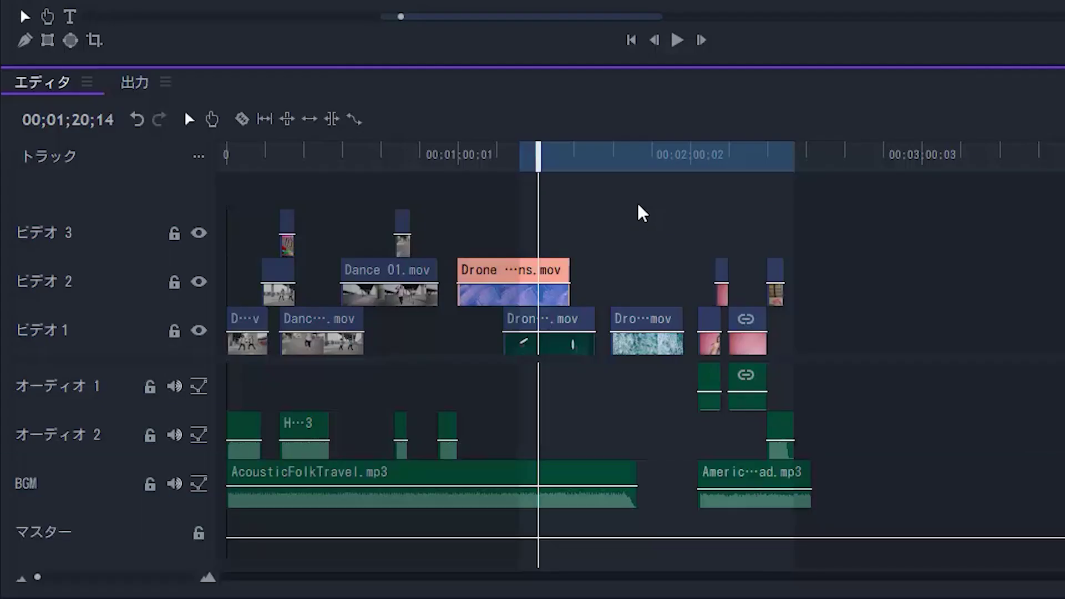
{"action": "right_click", "coordinate": [560, 275]}
{"action": "left_click", "coordinate": [821, 358]}
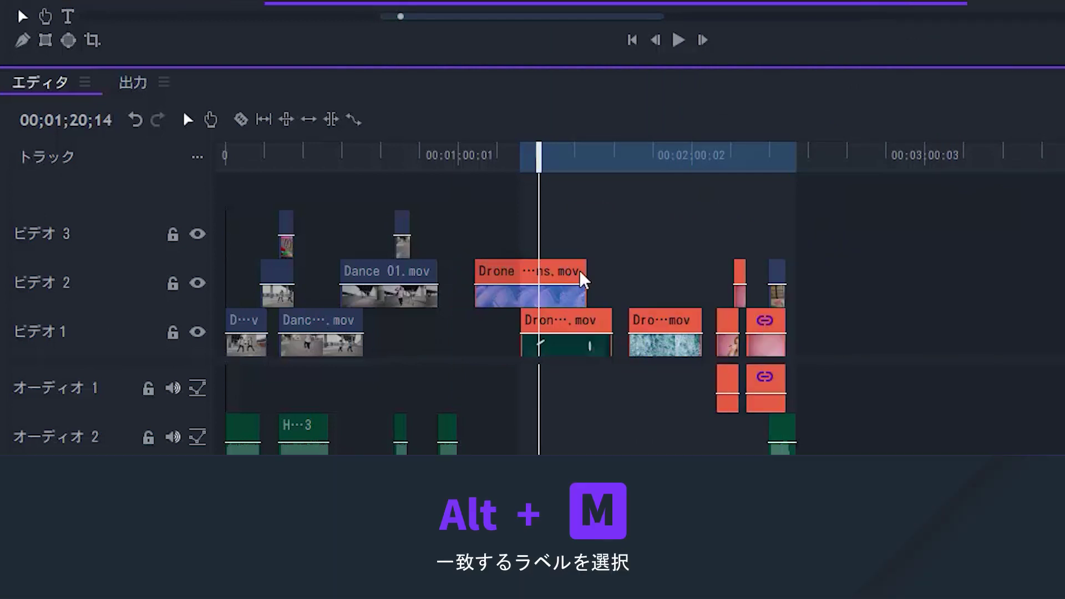
{"action": "left_click_drag", "start_coordinate": [583, 280], "coordinate": [561, 276]}
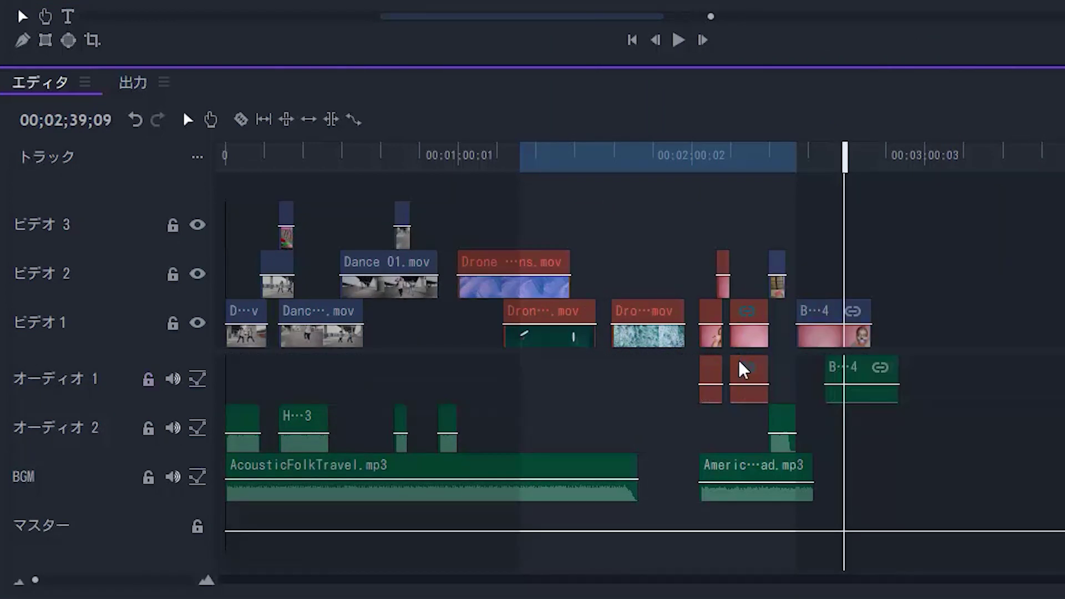
- Select the linked Beauty clip under the playhead on ビデオ 1 and the second audio clip on the BGM track
{"action": "left_click_drag", "start_coordinate": [868, 339], "coordinate": [845, 347]}
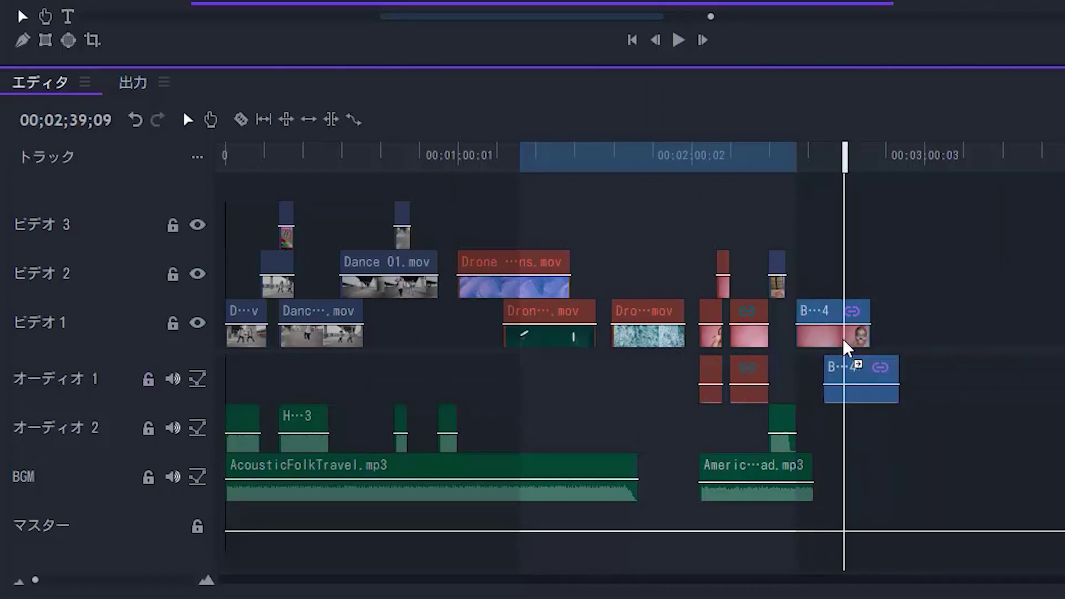
{"action": "left_click", "coordinate": [757, 468]}
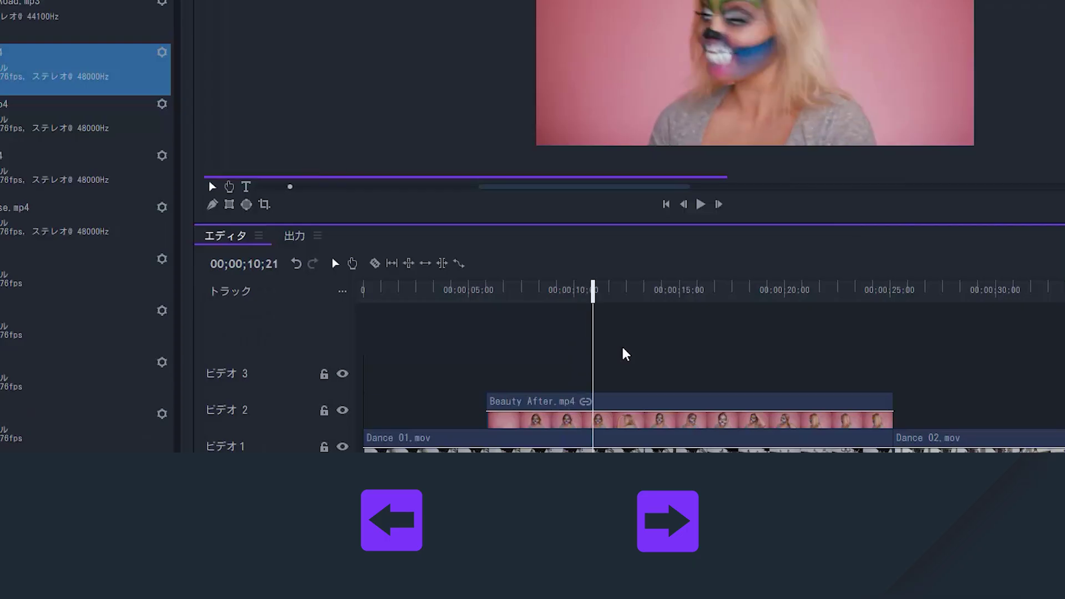
- Step the playhead back frame by frame over the Beauty After.mp4 clip and play the timeline
{"action": "key", "text": "Left"}
{"action": "key", "text": "Left"}
{"action": "key", "text": "Left"}
{"action": "key", "text": "space"}
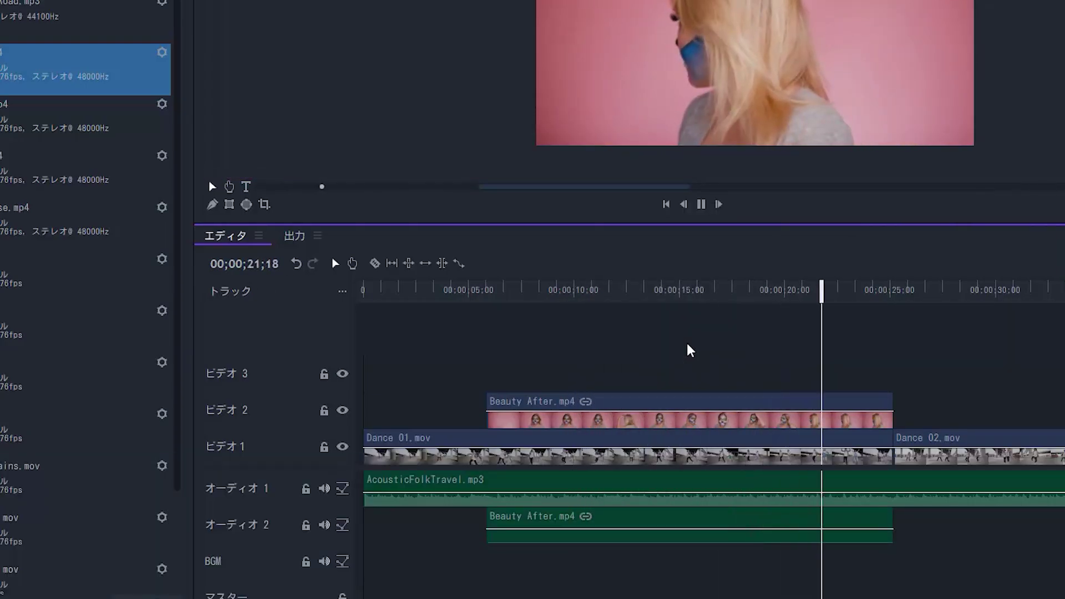